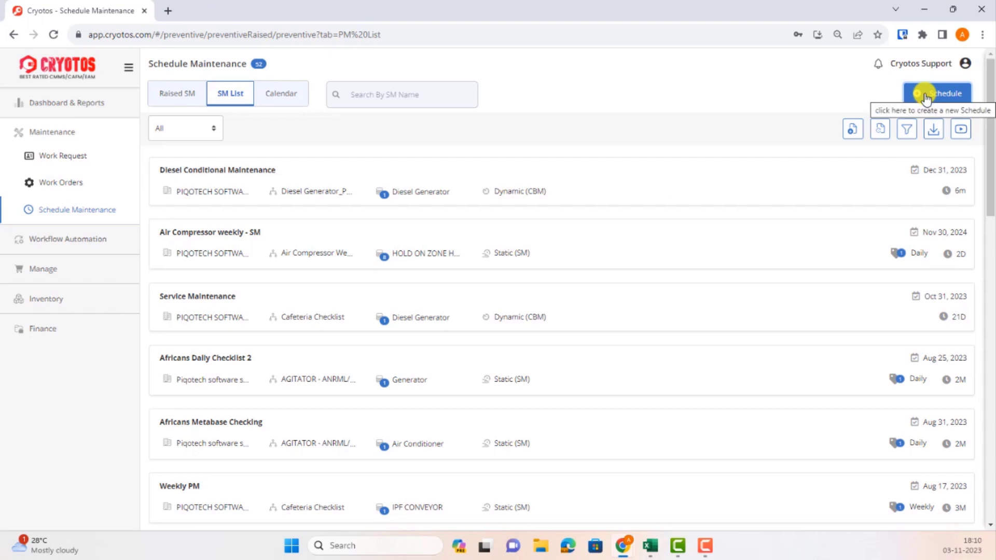
Step: Create a new maintenance schedule and select Diesel Generator_PM_Template as its workflow
click(925, 96)
click(504, 169)
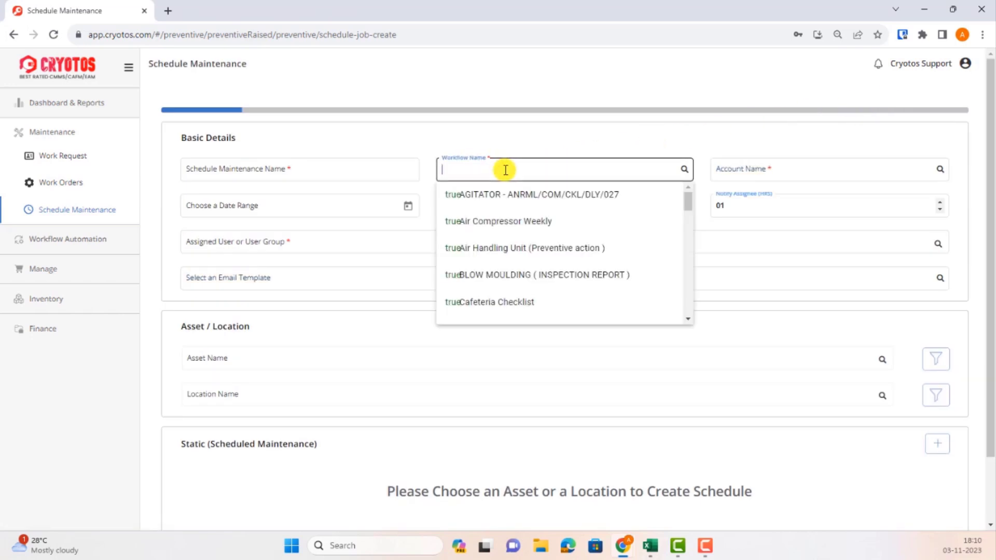
text(d)
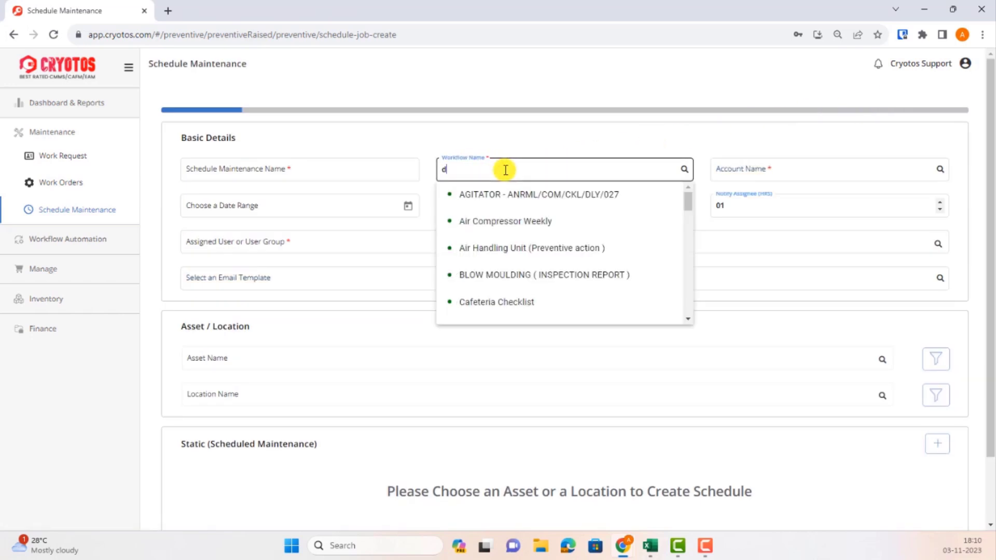
text(les)
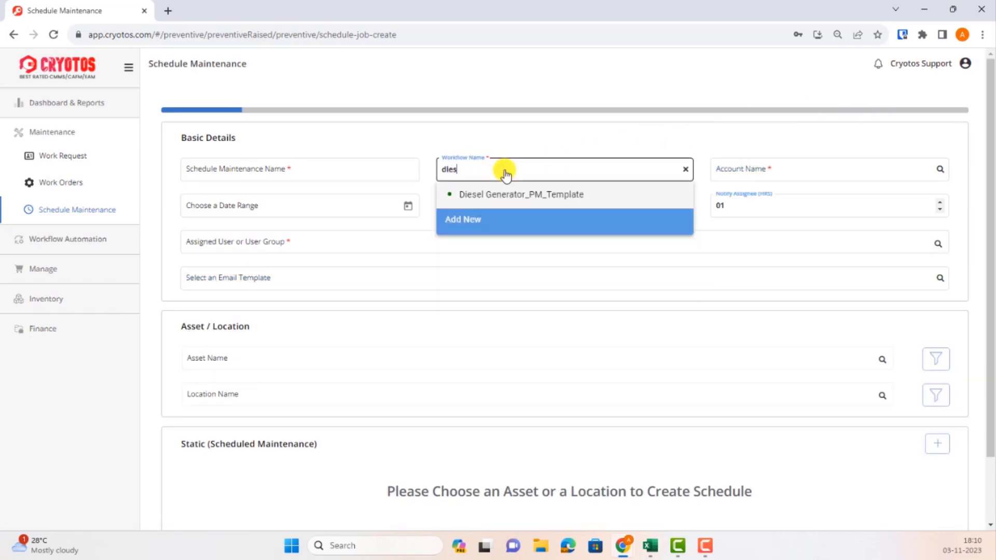
click(500, 195)
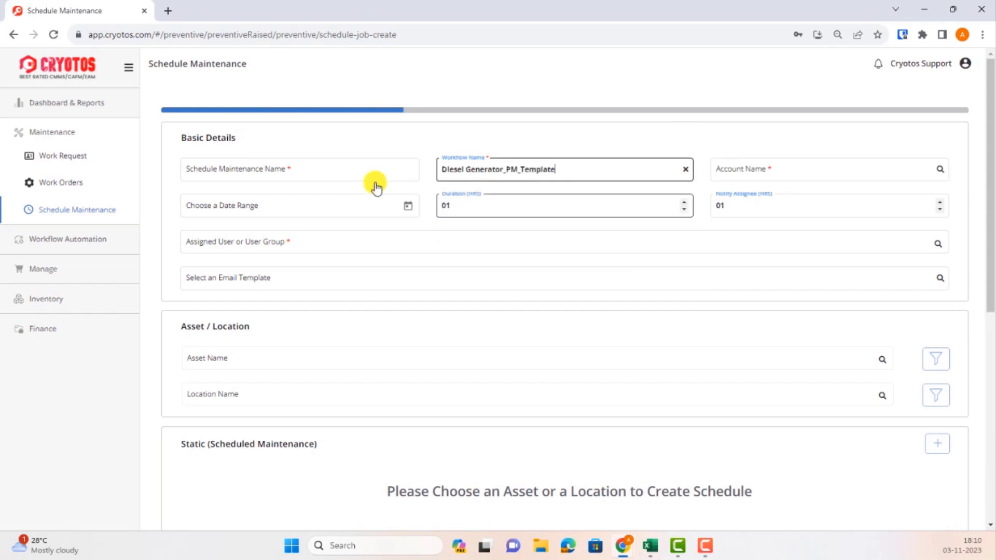
Step: Name the scheduled maintenance "Diesel Generator CBM"
click(250, 172)
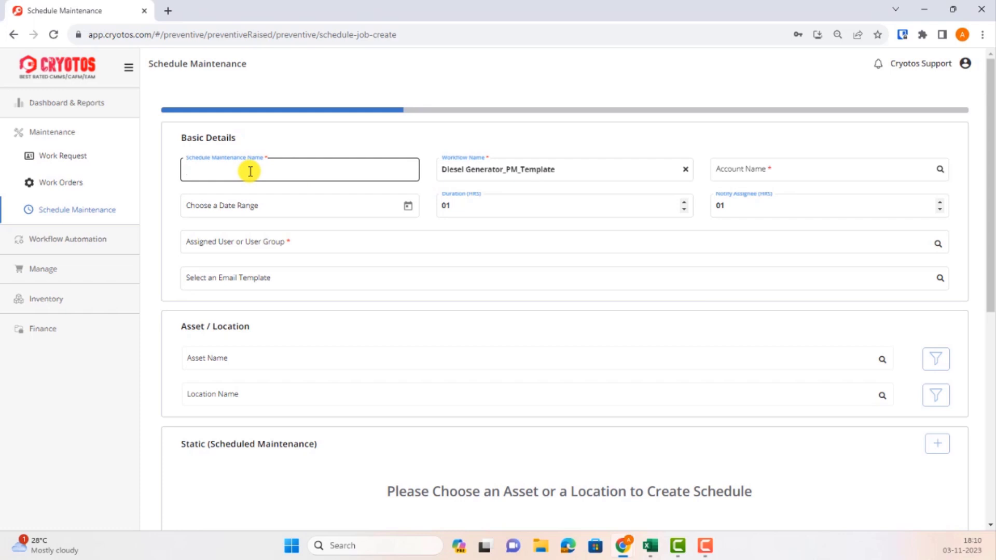
text(Dies)
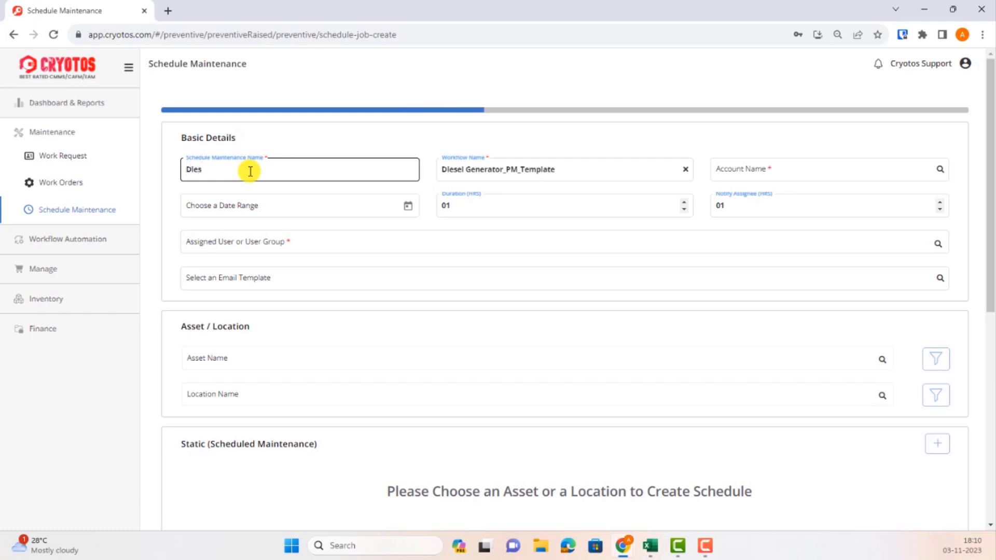
text(el G)
text(enera)
text(tor)
text( PM)
text((Dy)
key(BackSpace)
key(BackSpace)
key(BackSpace)
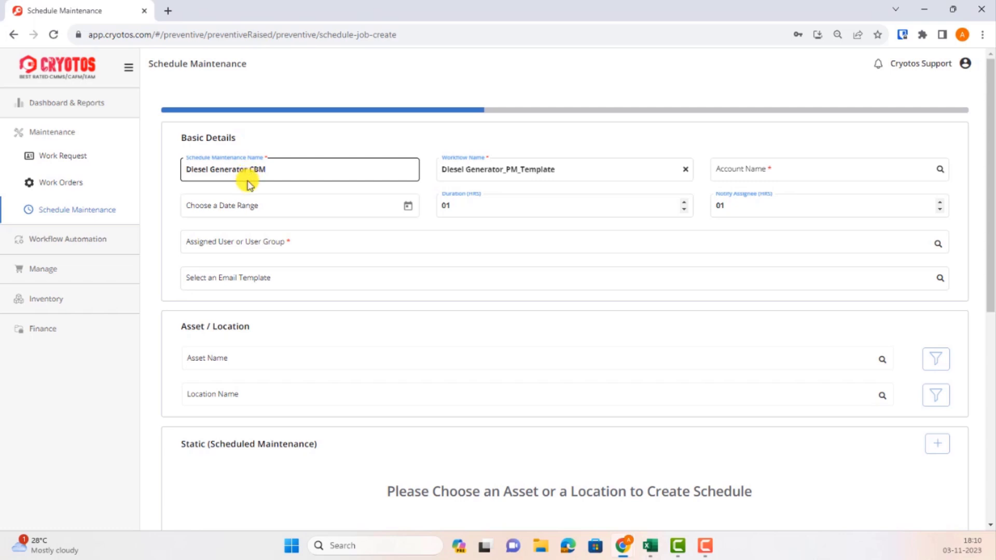
Step: Choose the account PIQOTECH SOFTWARE SOLUTION ( Manufacturing ) and set the date range from 11/3/2023 to 12/31/2023
click(726, 170)
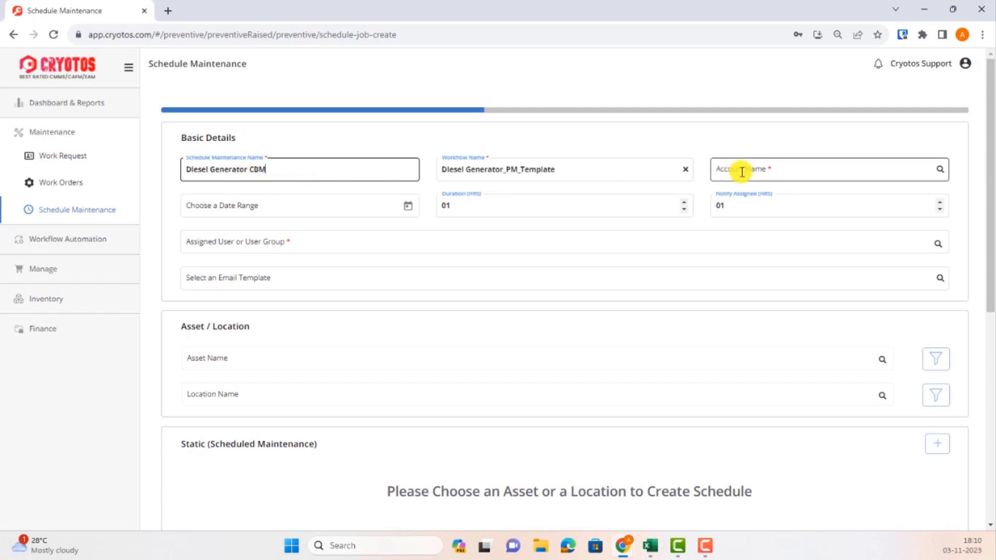
click(747, 195)
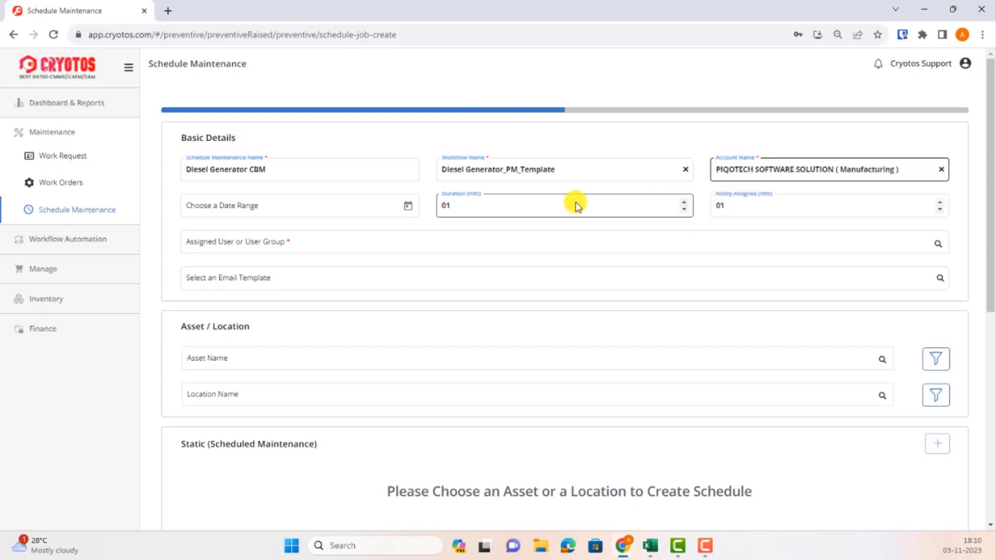
click(407, 207)
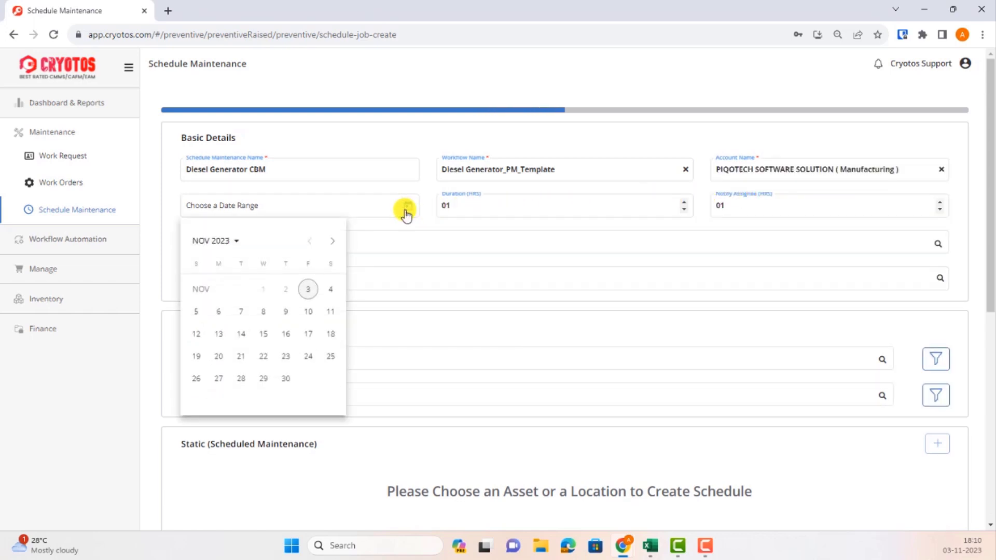
click(307, 288)
click(238, 242)
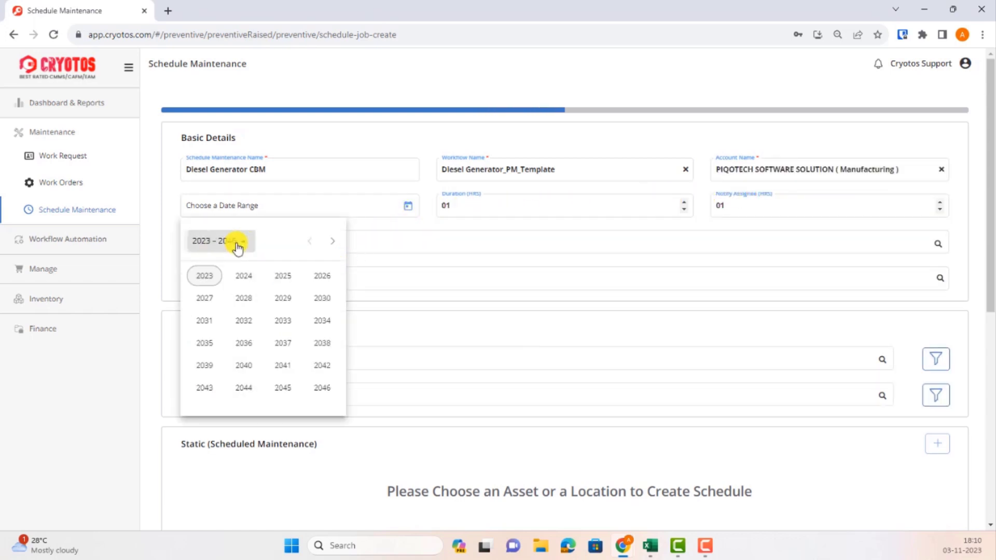
click(203, 274)
click(324, 345)
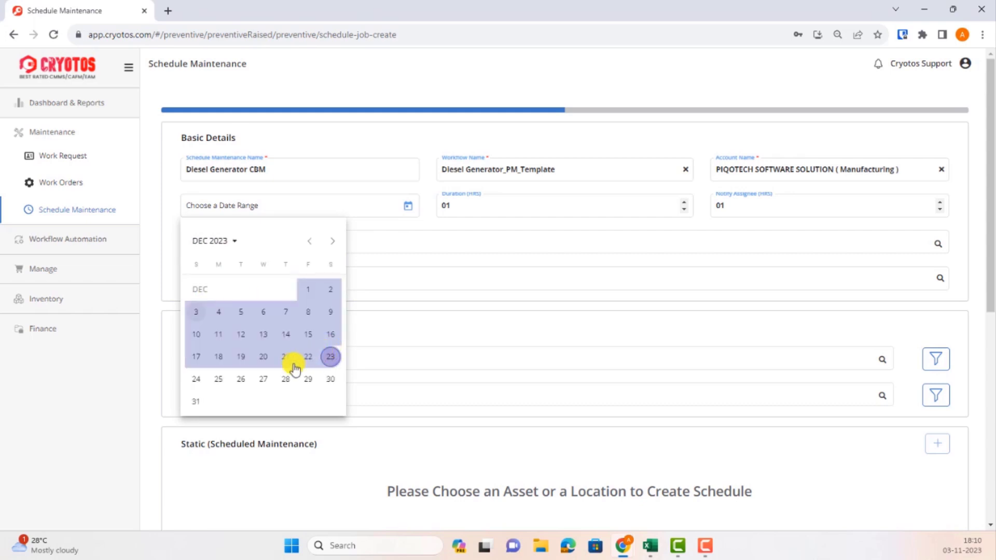
click(195, 407)
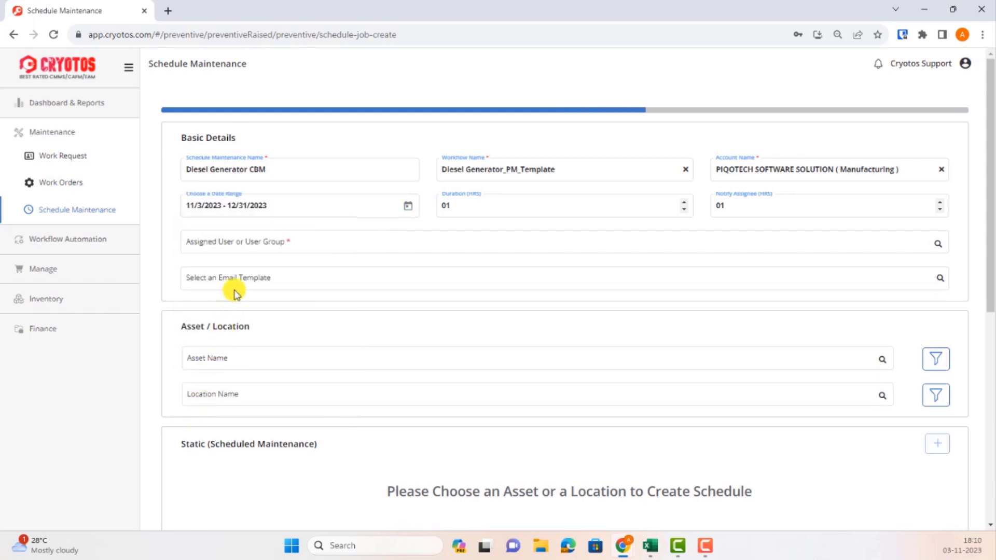
Step: Assign the schedule to the Techician user group and choose the PM Raised Notification email template
click(250, 246)
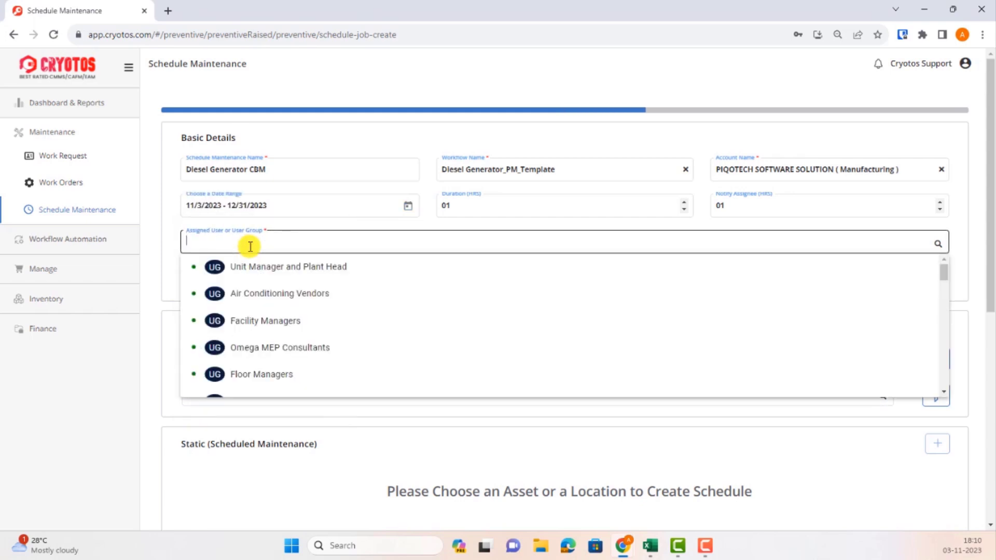
scroll(275, 372, down, 1)
click(275, 365)
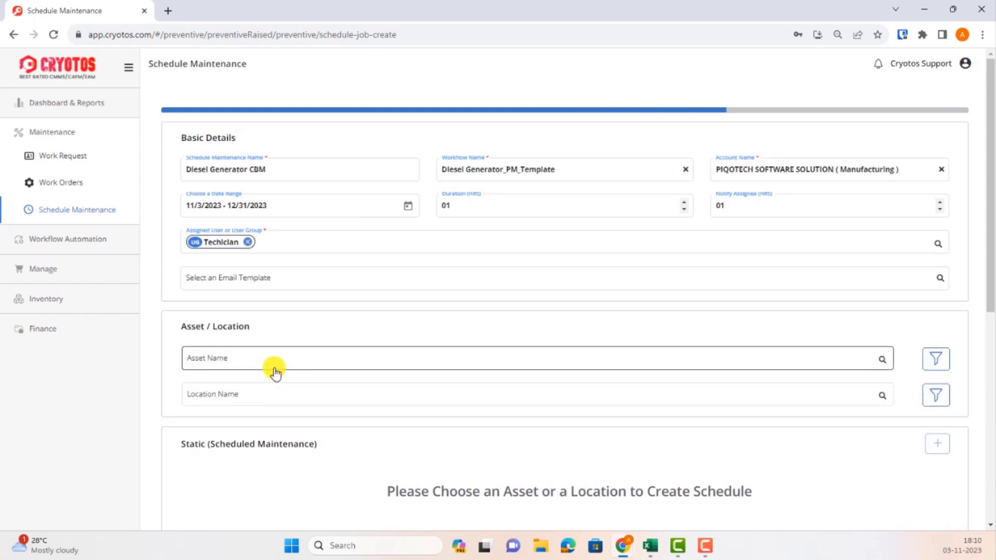
click(265, 284)
scroll(267, 384, down, 3)
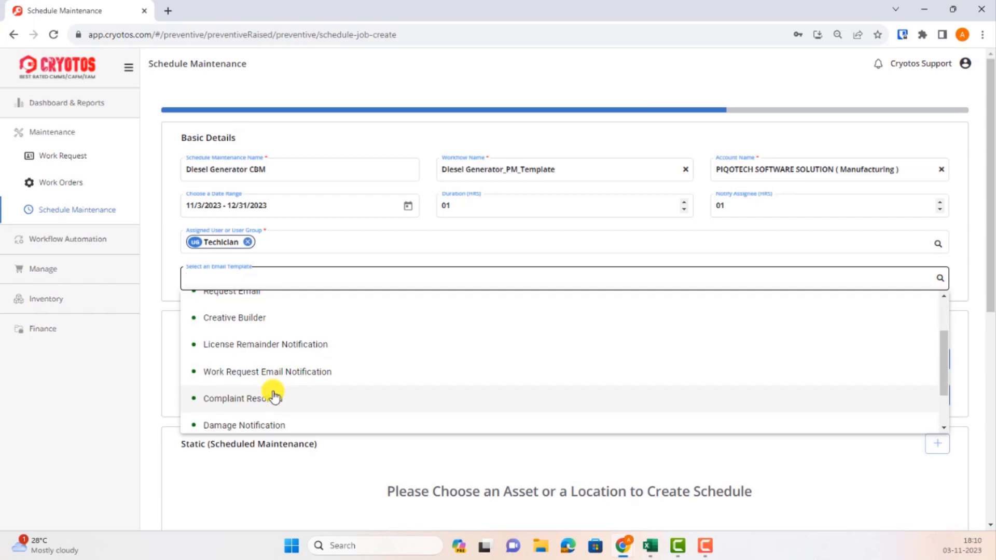
click(274, 393)
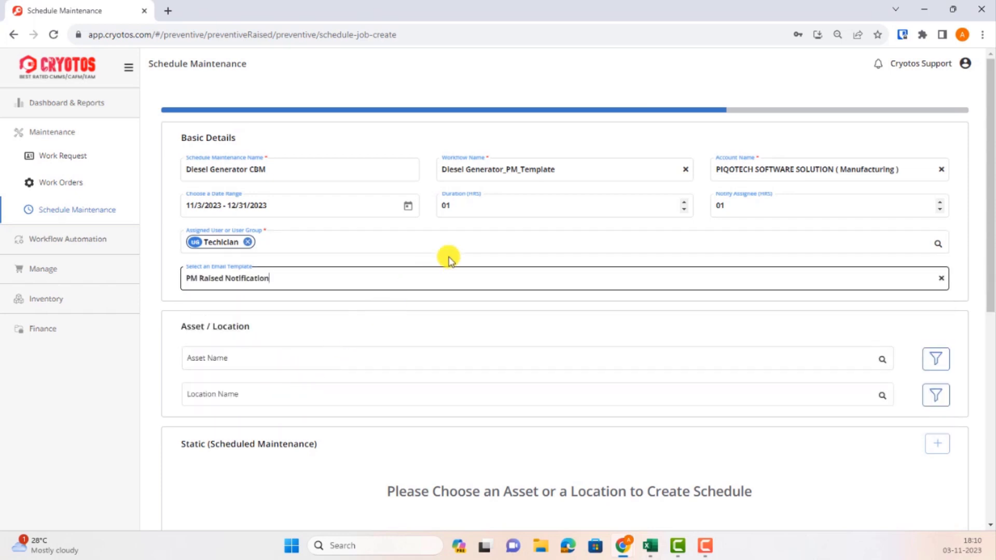
Step: Set the schedule's duration to 48 hours and the assignee notification to 6 hours
double_click(513, 207)
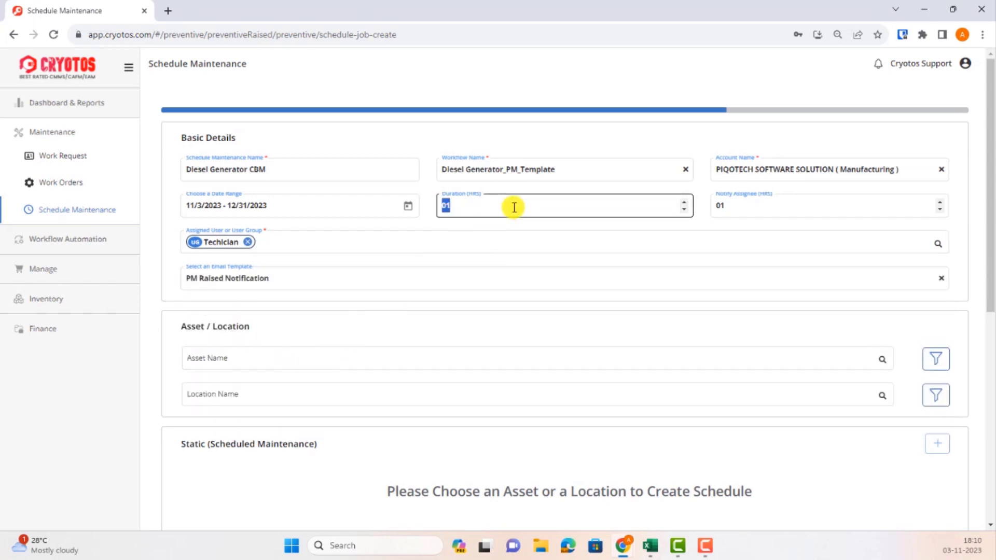
text(48)
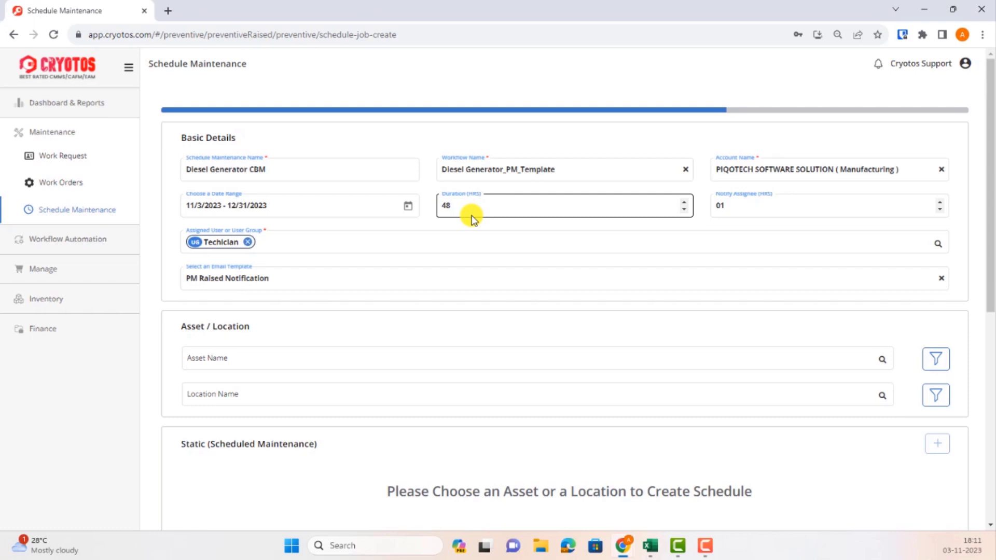
click(745, 207)
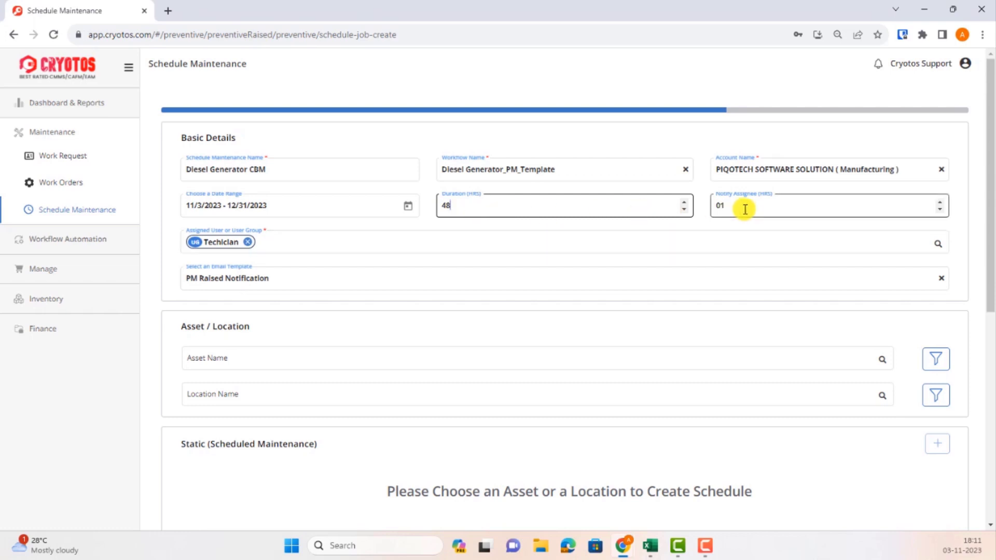
double_click(744, 209)
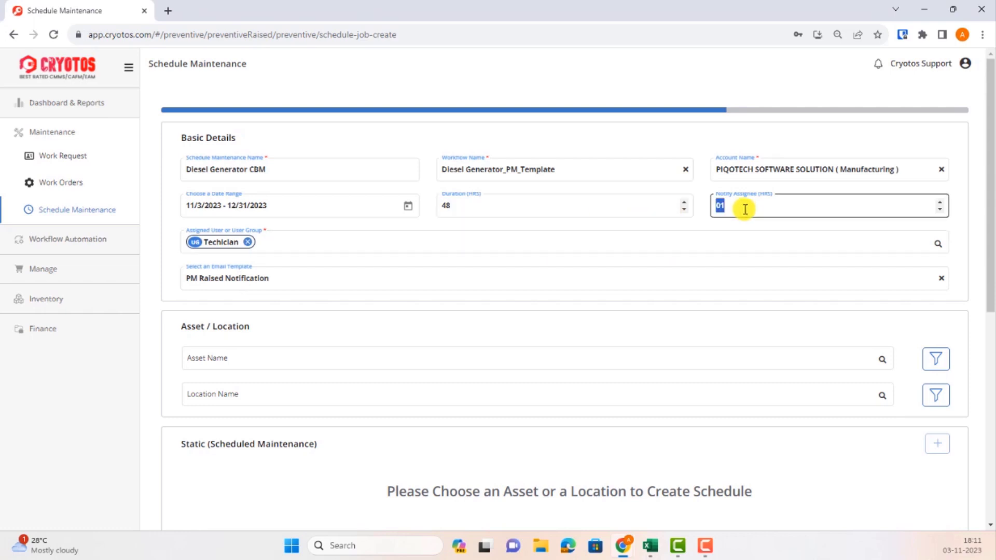
text(6)
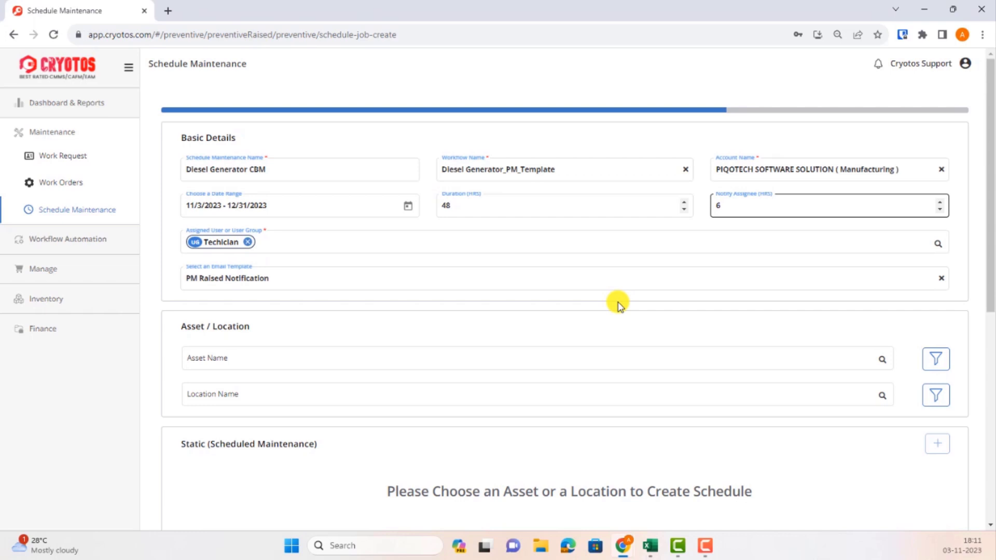
Step: Select Diesel Generator (DG - 001) as the asset for the schedule
scroll(617, 306, down, 2)
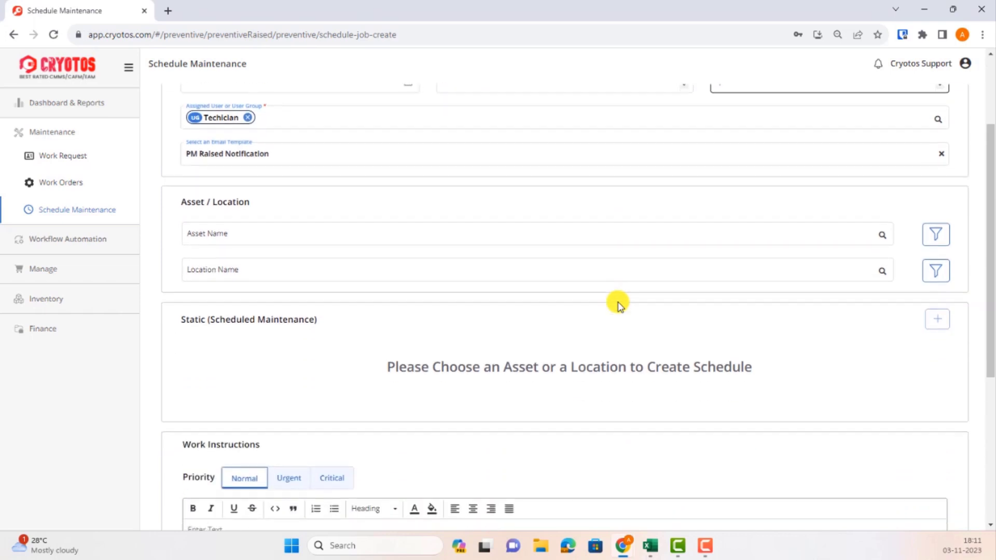
click(386, 236)
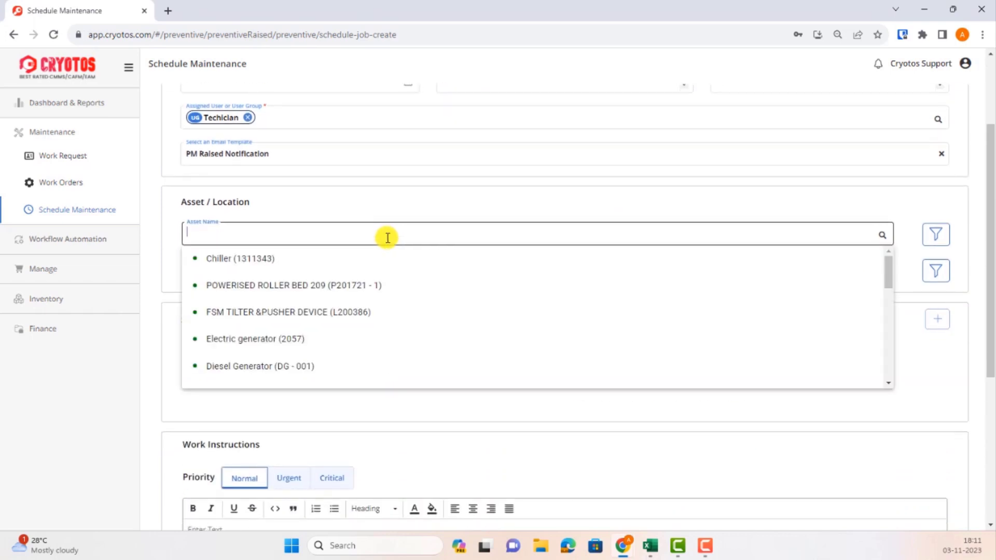
click(334, 366)
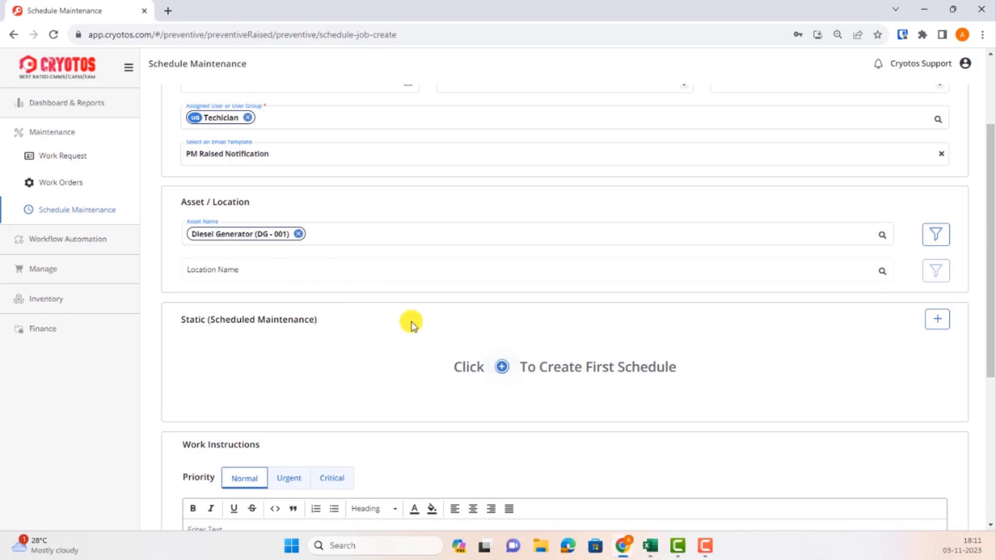
Step: Start the asset's first schedule as Dynamic (Conditional Based Maintenance)
click(501, 368)
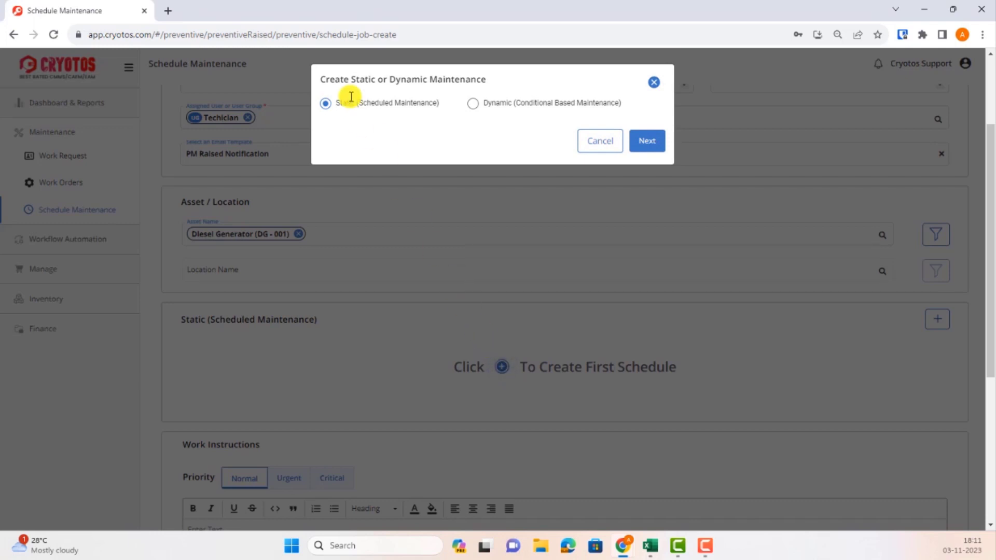
click(474, 106)
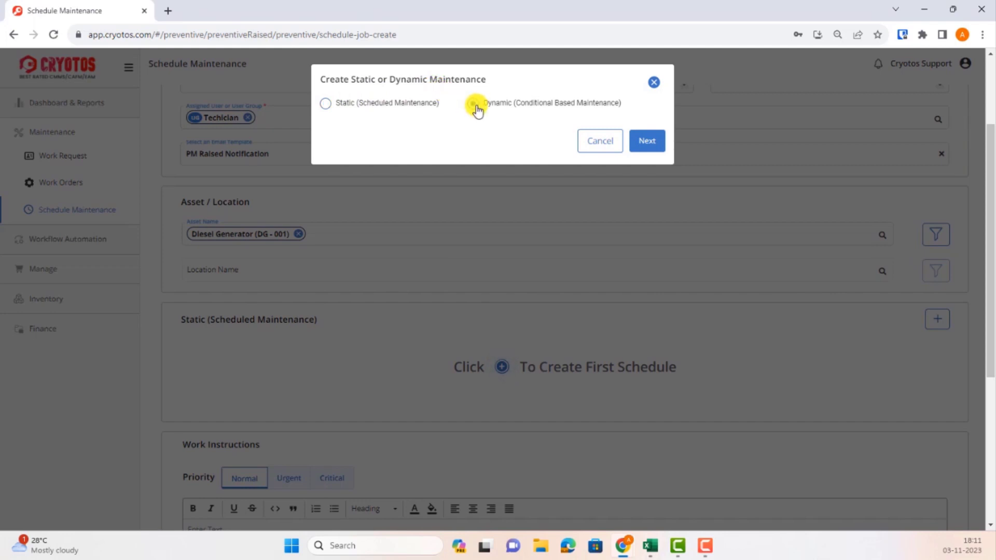
click(647, 143)
Step: Enter "Service 2" as the service name for the dynamic conditions
click(302, 131)
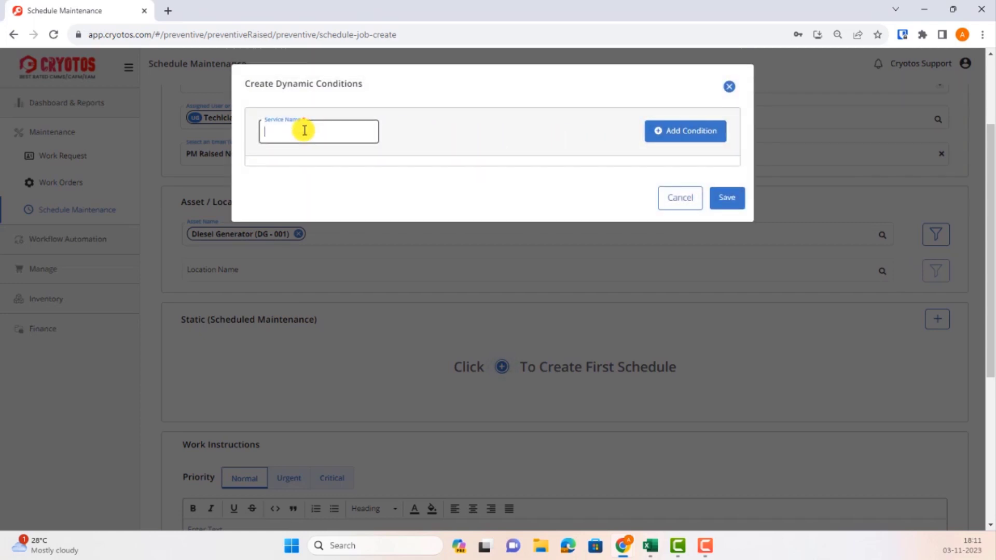
text(Service)
key(BackSpace)
text(2)
key(BackSpace)
key(BackSpace)
text(e 2)
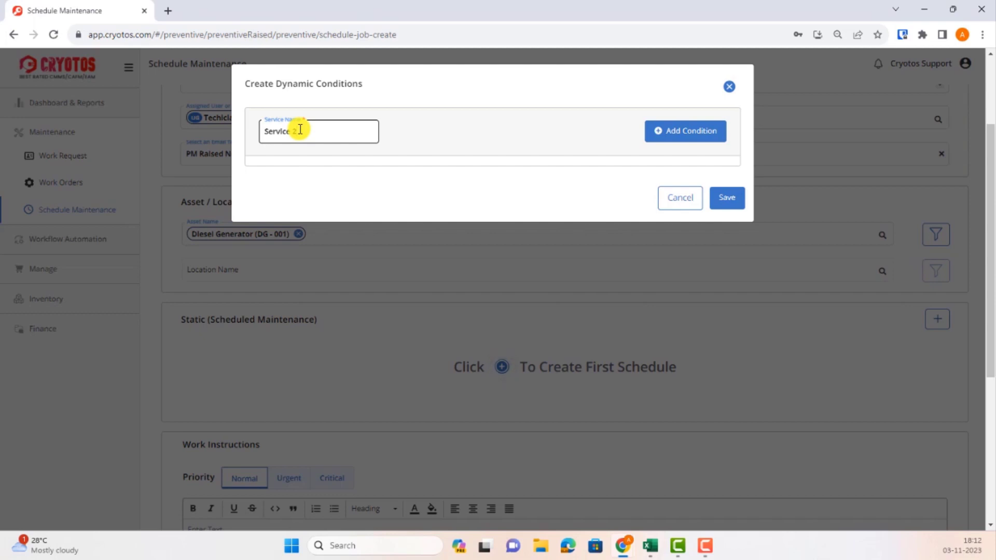
Step: Add a condition to Service 2 using the Temperature Monitoring meter reading with volume as its unit
click(680, 139)
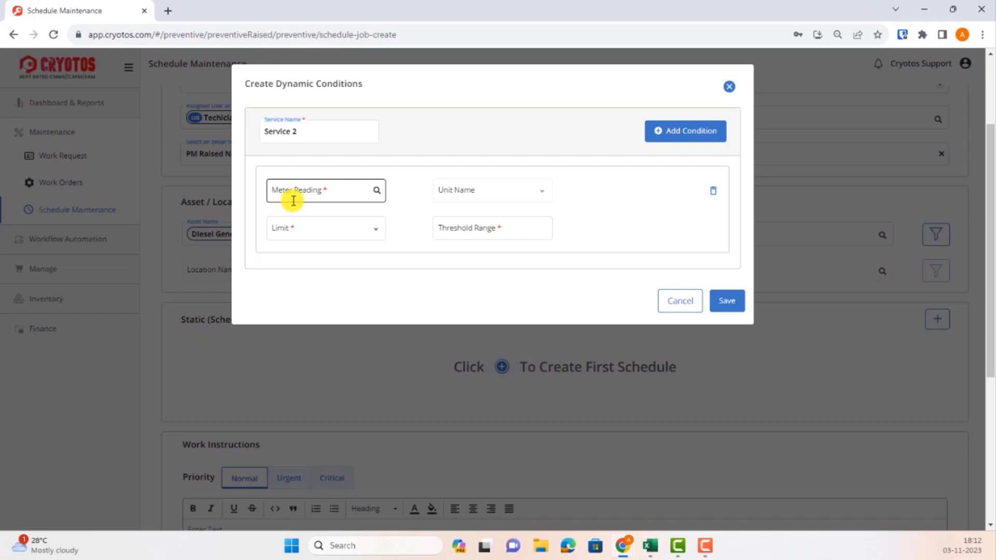
click(306, 192)
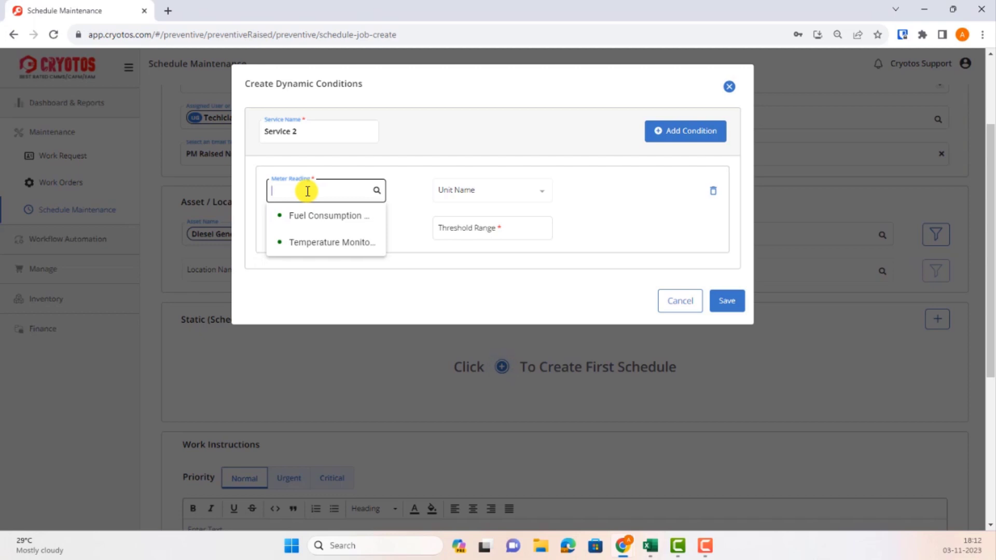
click(308, 243)
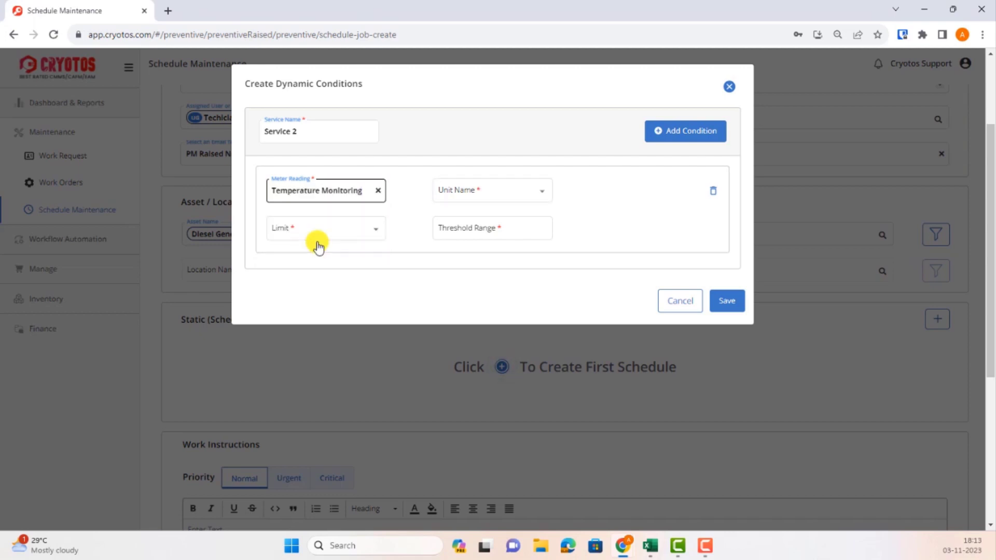
click(459, 199)
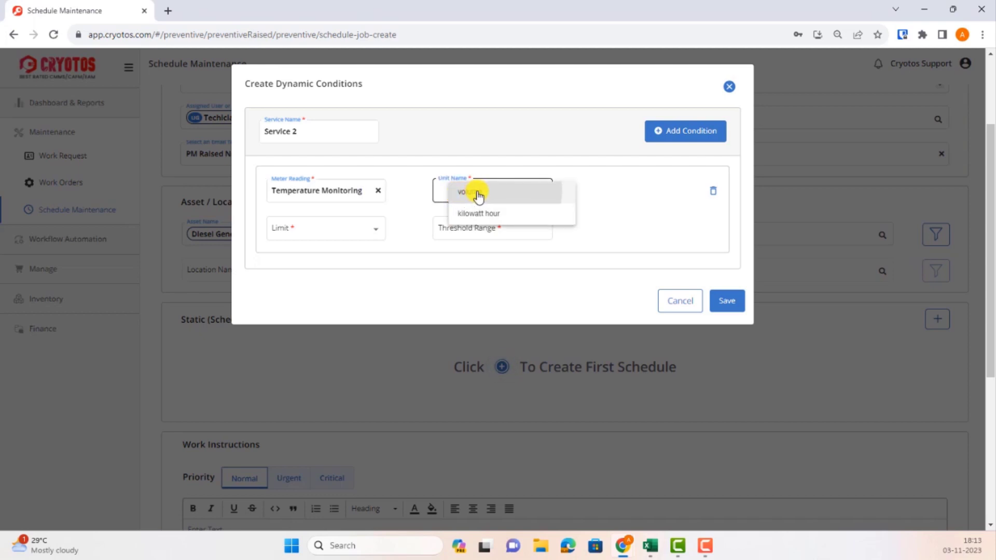
click(473, 196)
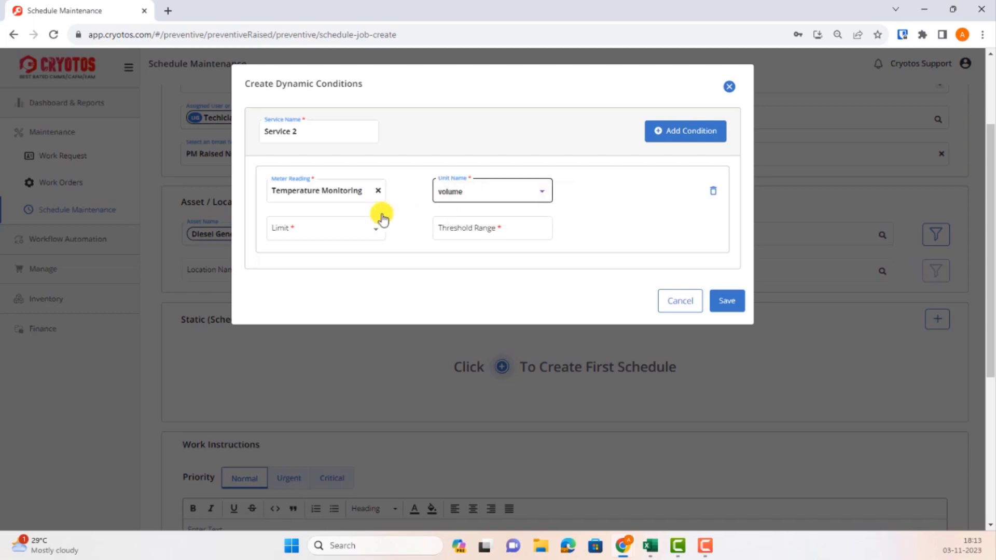
Step: Try the Between limit on the Temperature Monitoring condition
click(307, 234)
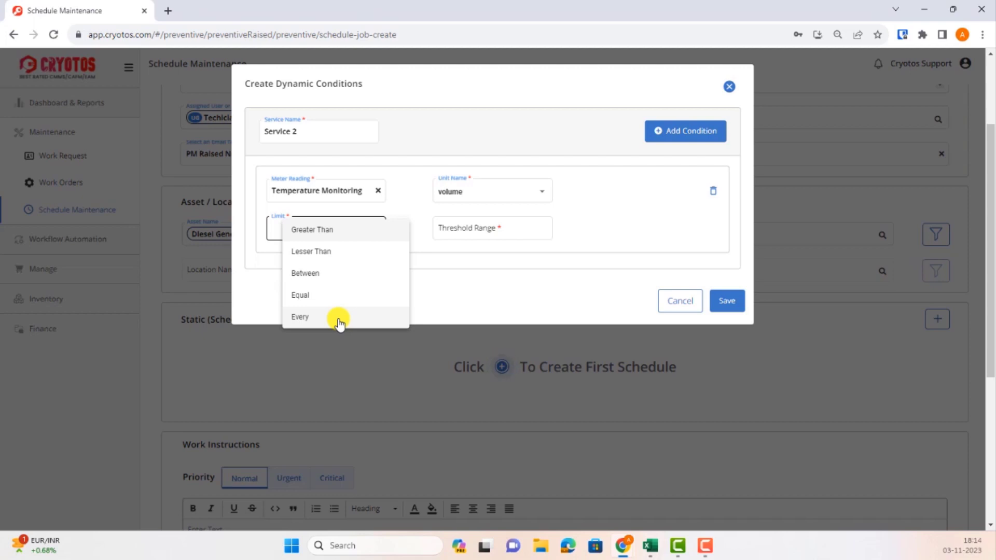
click(323, 235)
click(322, 231)
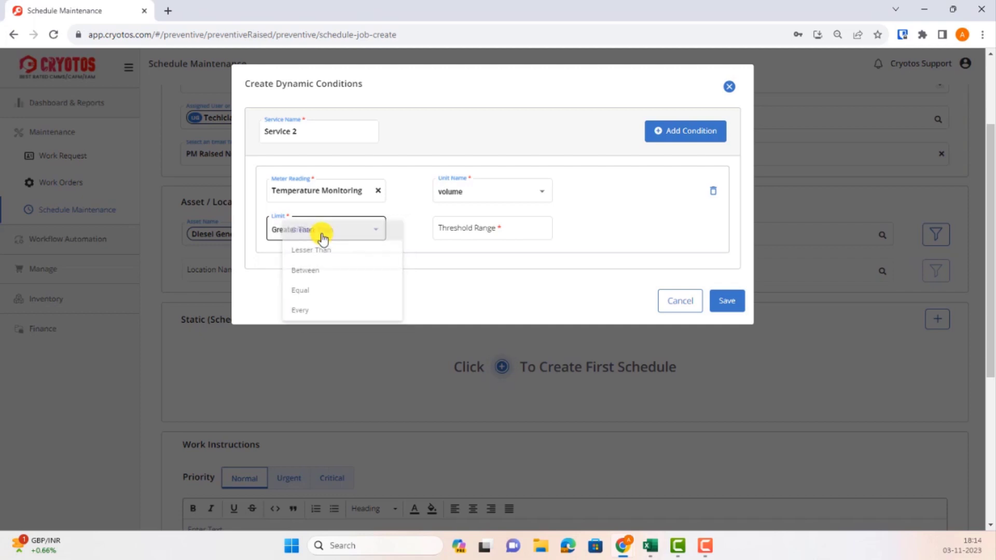
click(318, 274)
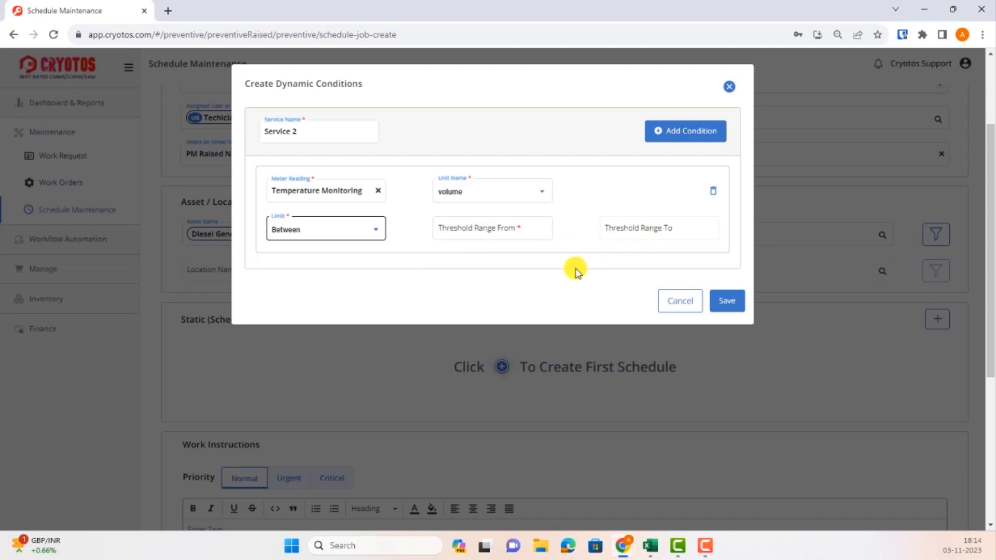
Step: Set the Temperature Monitoring condition's limit to Greater Than with a threshold range of 100
click(305, 238)
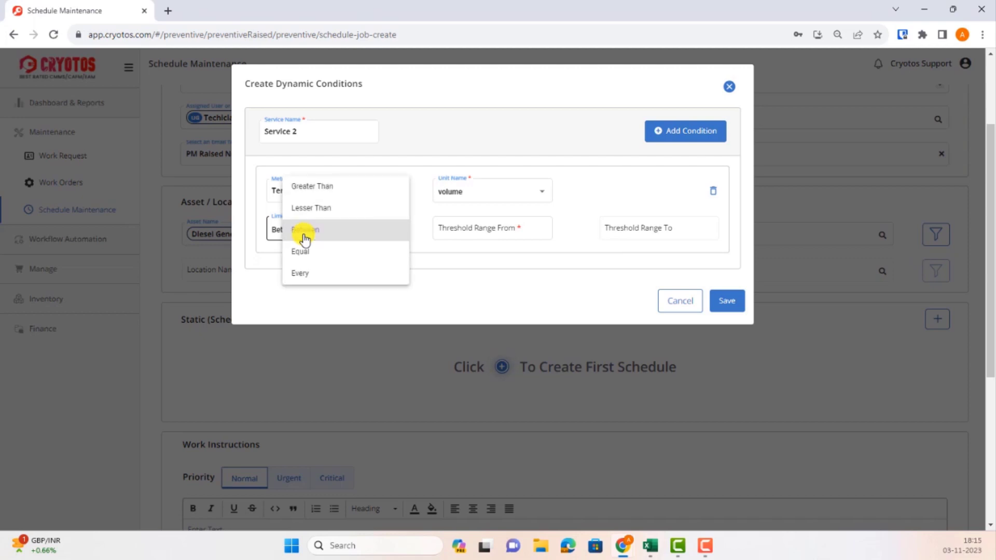
click(309, 187)
click(481, 227)
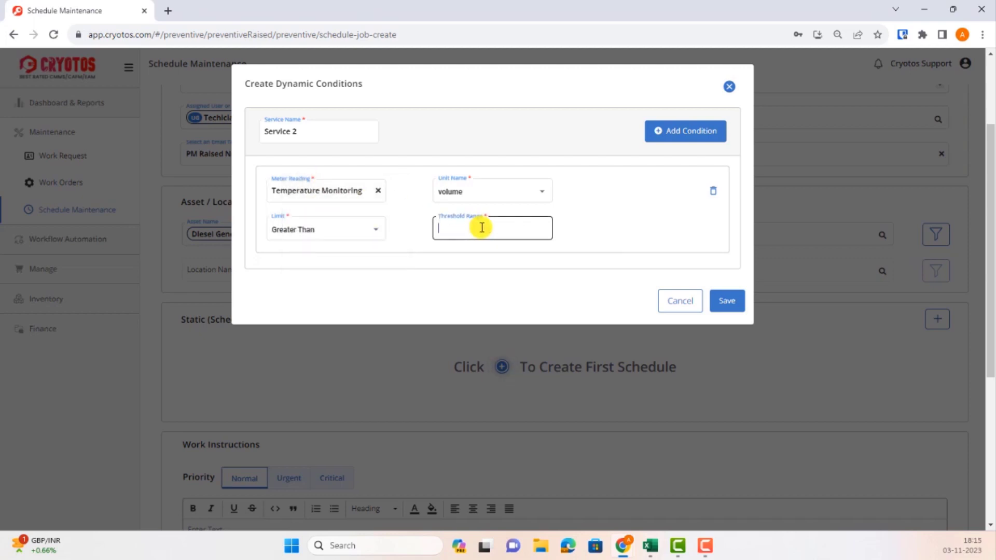
text(100)
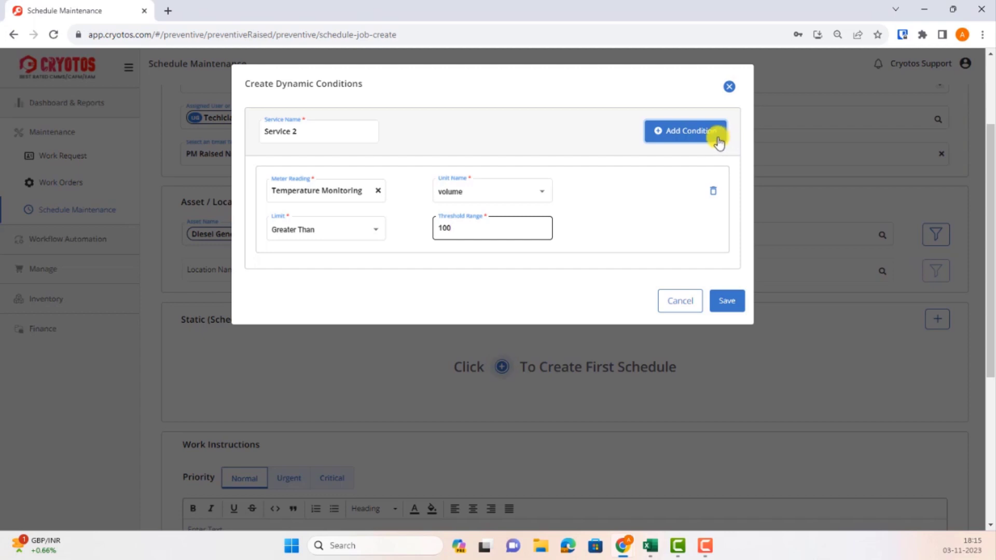
Step: Add a second condition joined by And, using the Temperature Monitoring meter reading with kilowatt hour as its unit
click(702, 136)
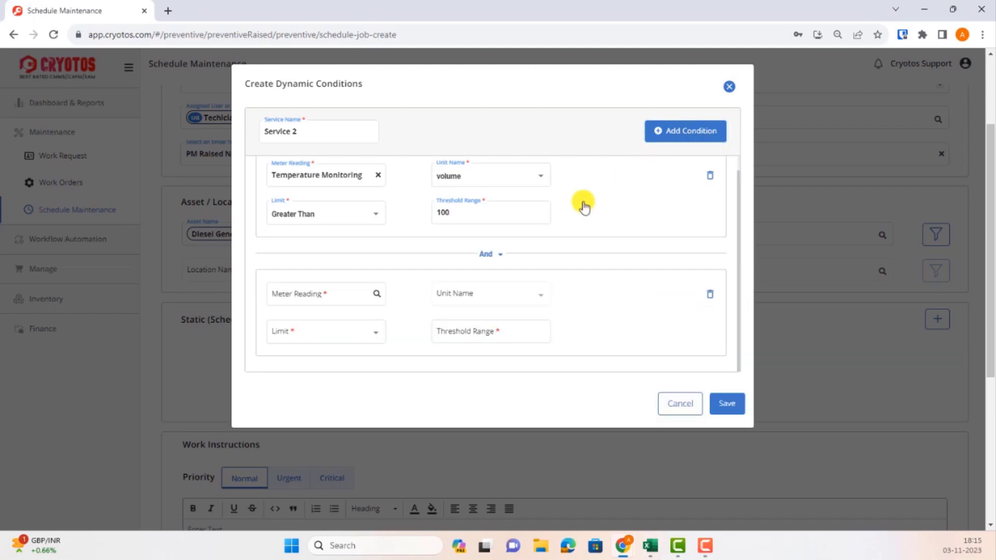
click(486, 255)
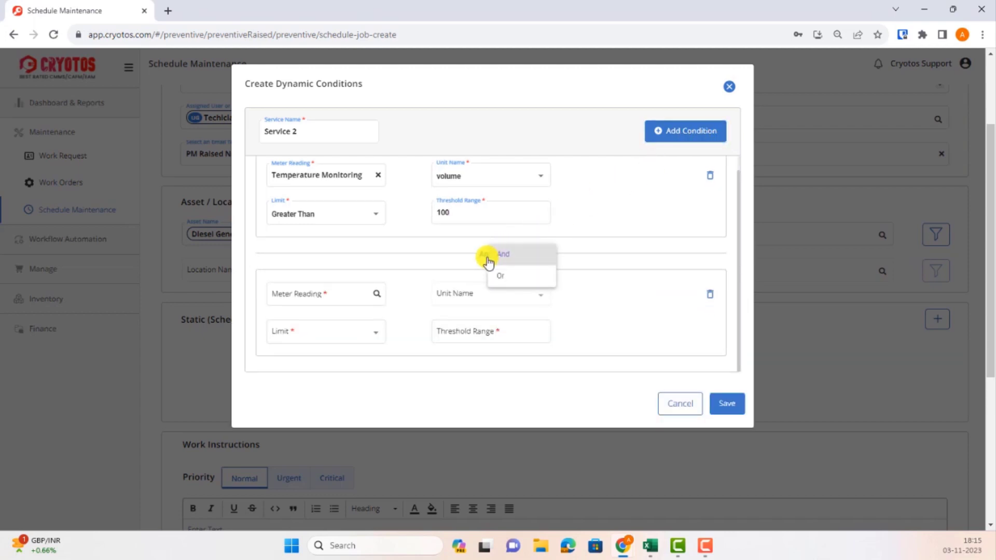
click(576, 224)
click(348, 294)
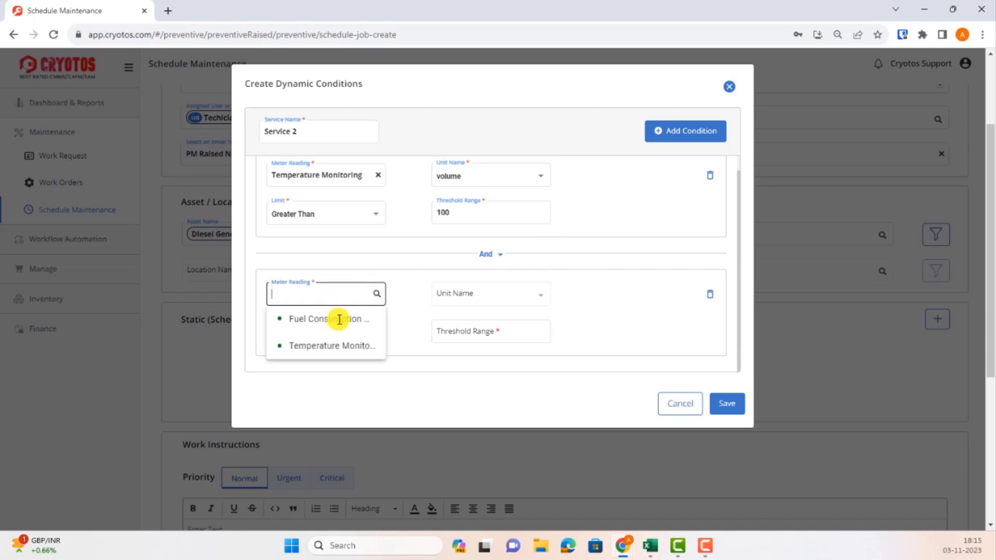
click(330, 351)
click(466, 300)
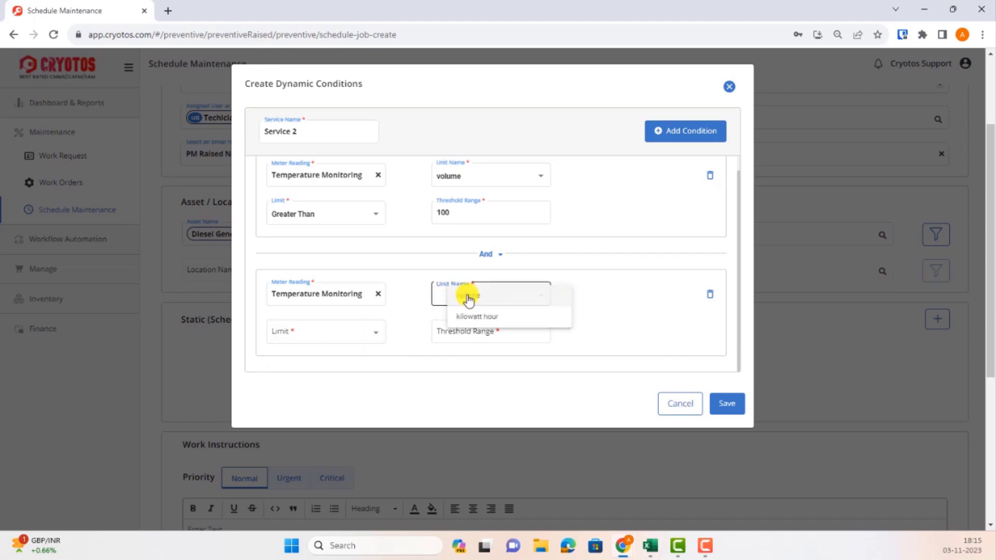
click(466, 314)
Step: Set the second condition's limit to Every with a threshold range of 500
click(307, 340)
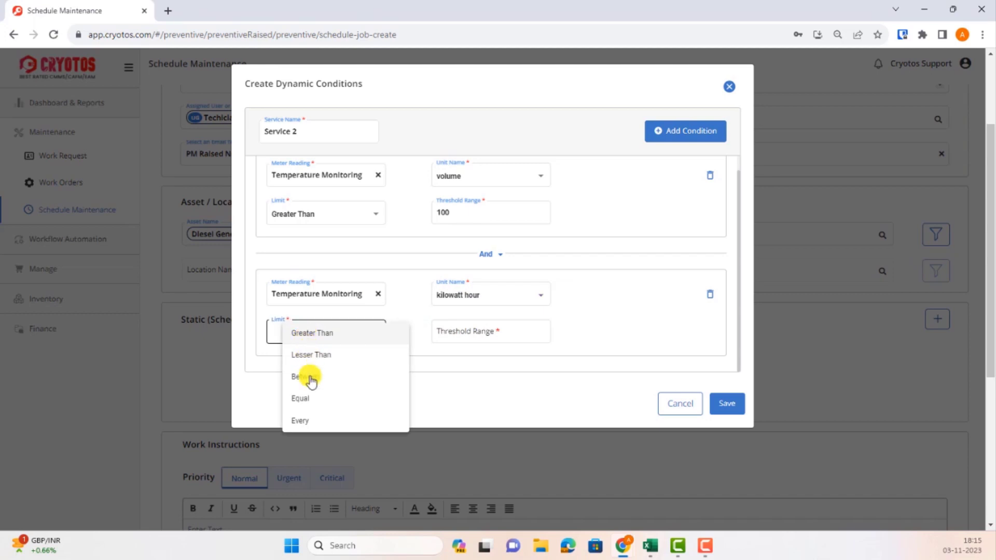
click(315, 416)
click(474, 332)
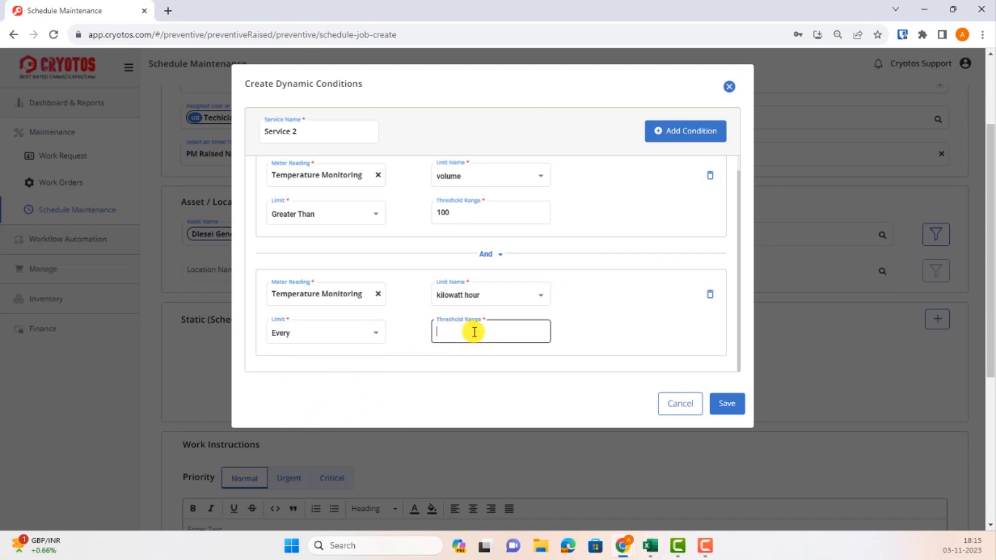
text(500)
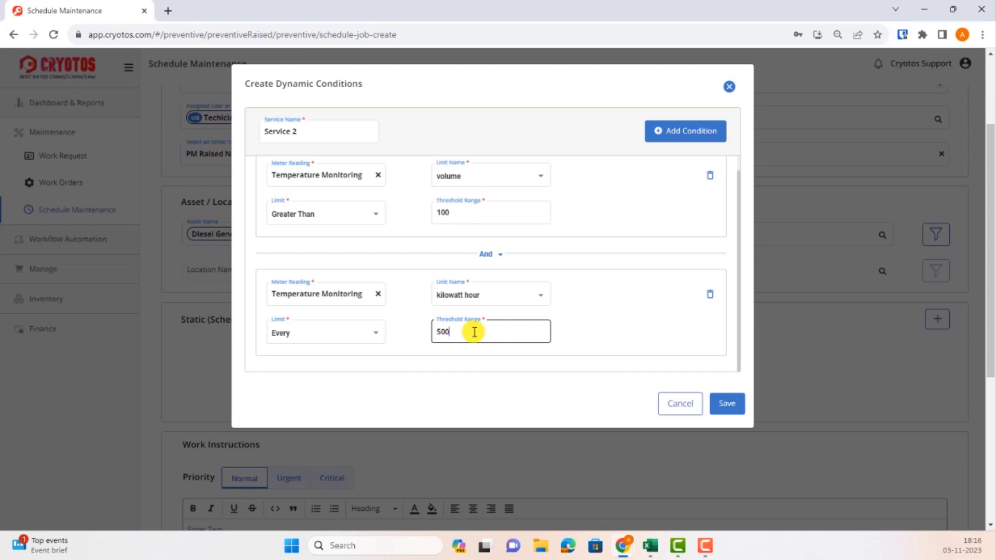
Step: Switch the operator between the two conditions to Or and back to And
click(487, 261)
click(504, 261)
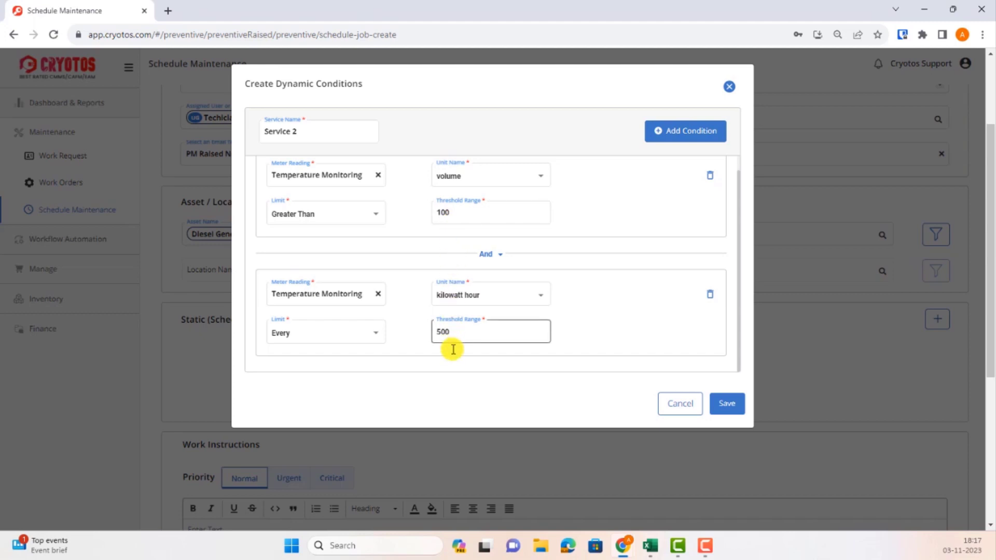
click(488, 328)
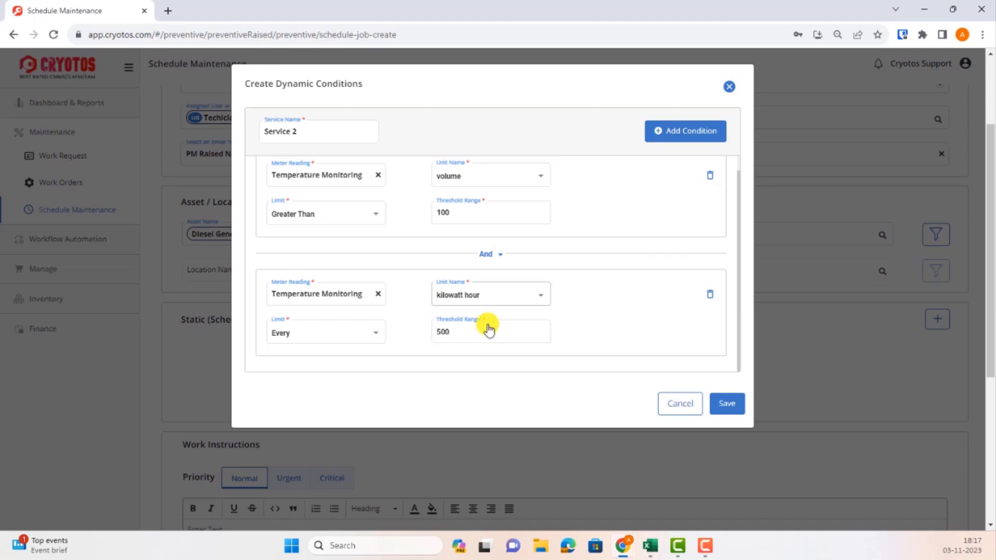
click(486, 255)
click(500, 279)
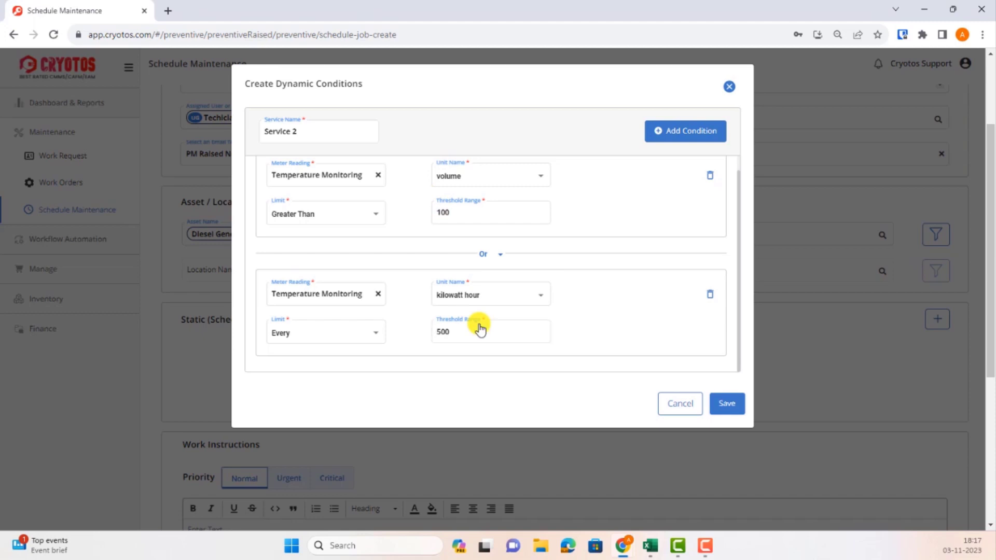
click(490, 258)
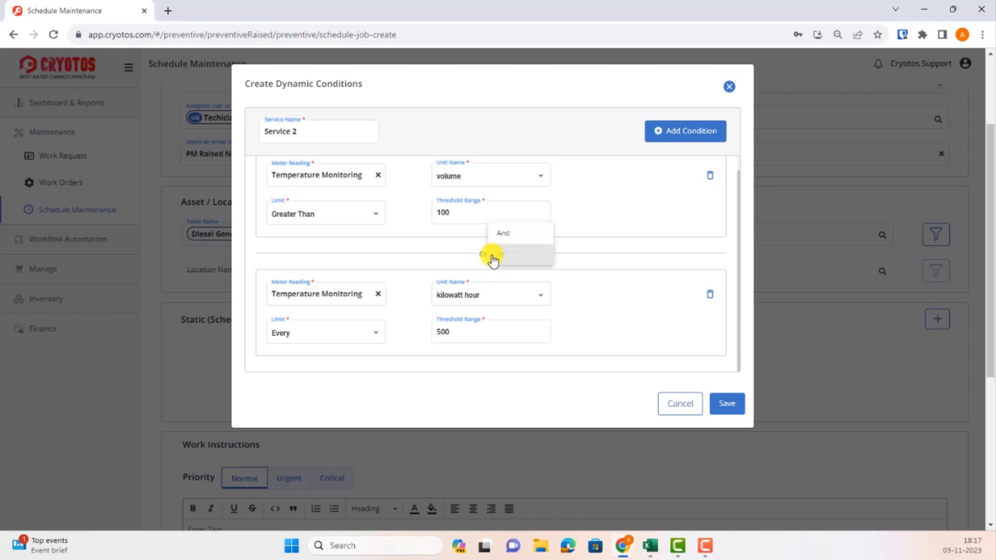
click(499, 232)
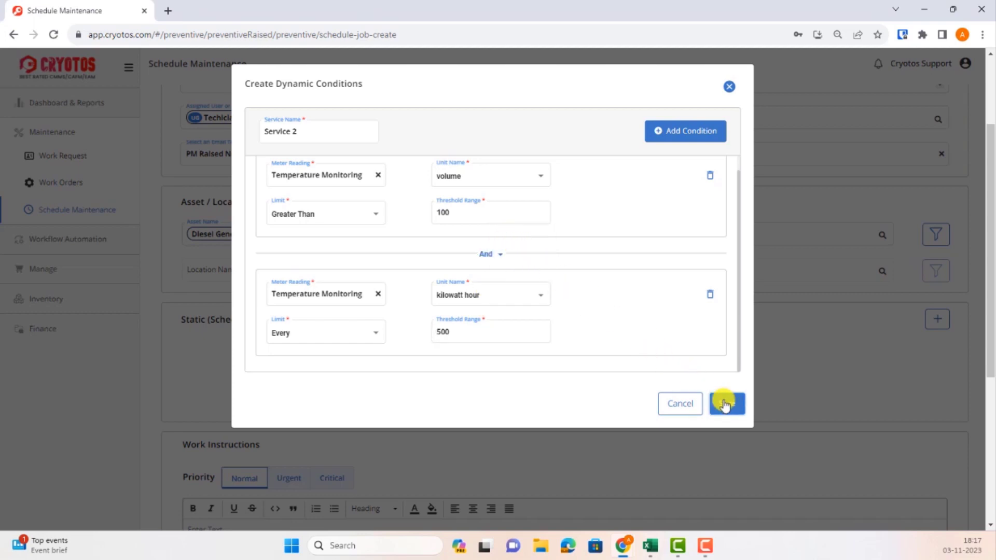
Step: Save the dynamic conditions and expand the Service 2 entry to show both of its conditions
click(725, 404)
click(490, 343)
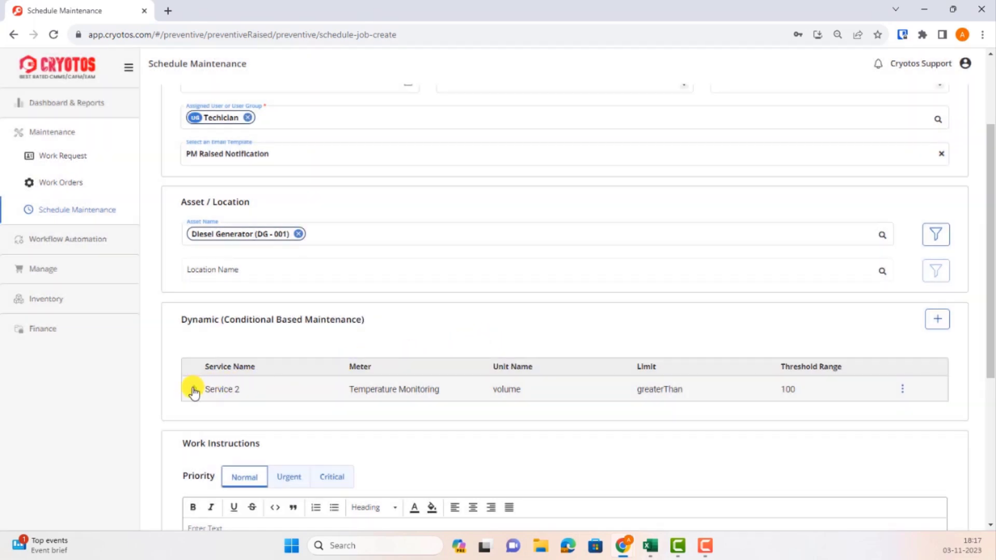
click(194, 390)
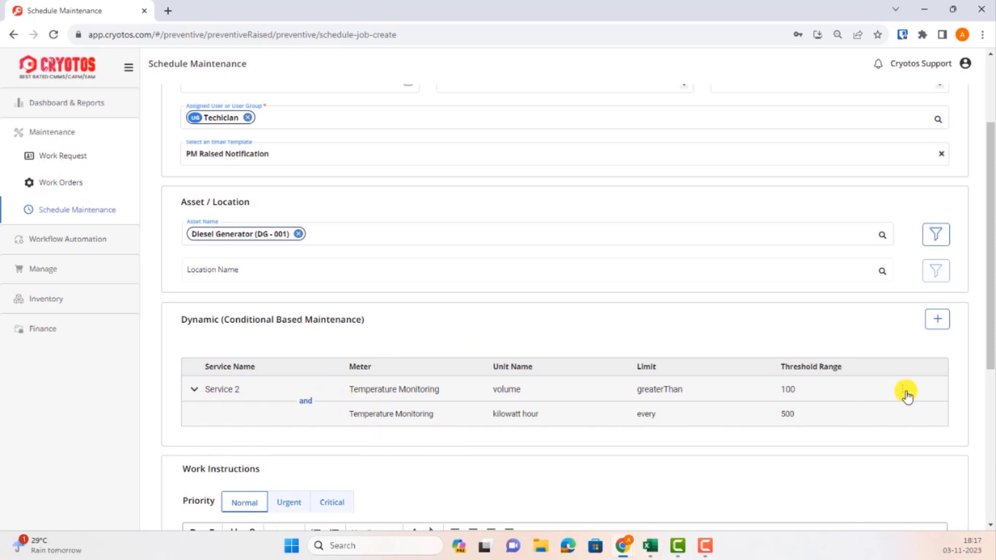
Step: Set the work instructions priority to Urgent and save the maintenance schedule
scroll(507, 350, down, 3)
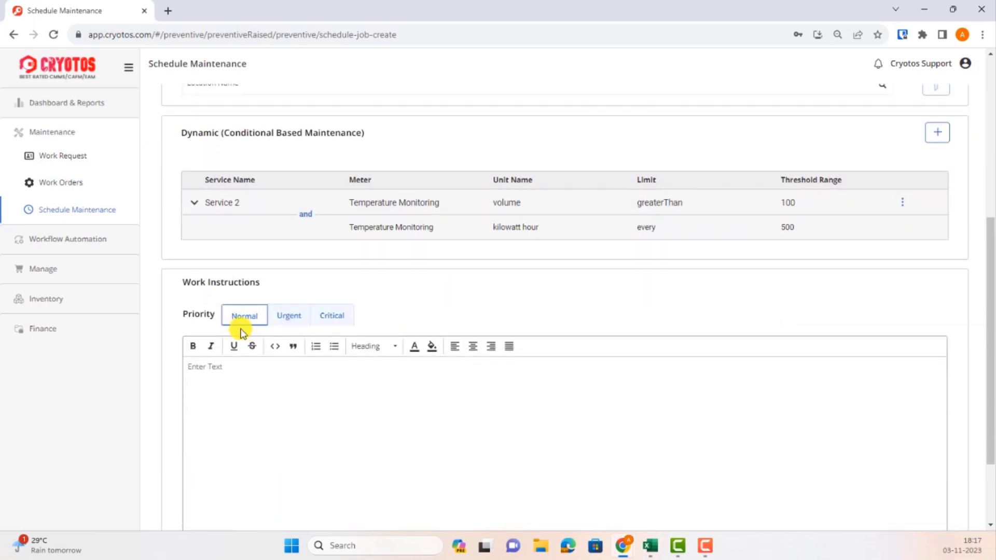
click(291, 317)
click(222, 368)
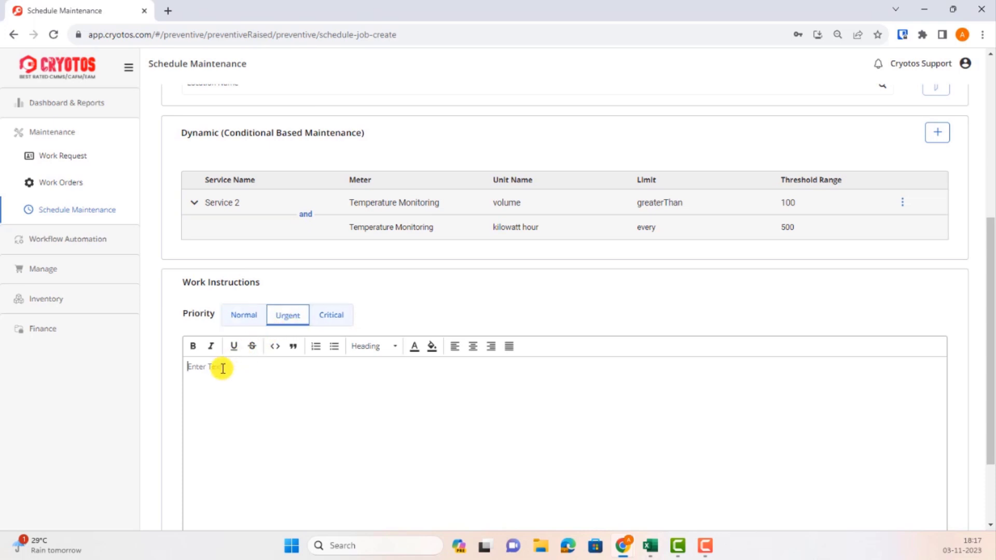
scroll(247, 373, down, 2)
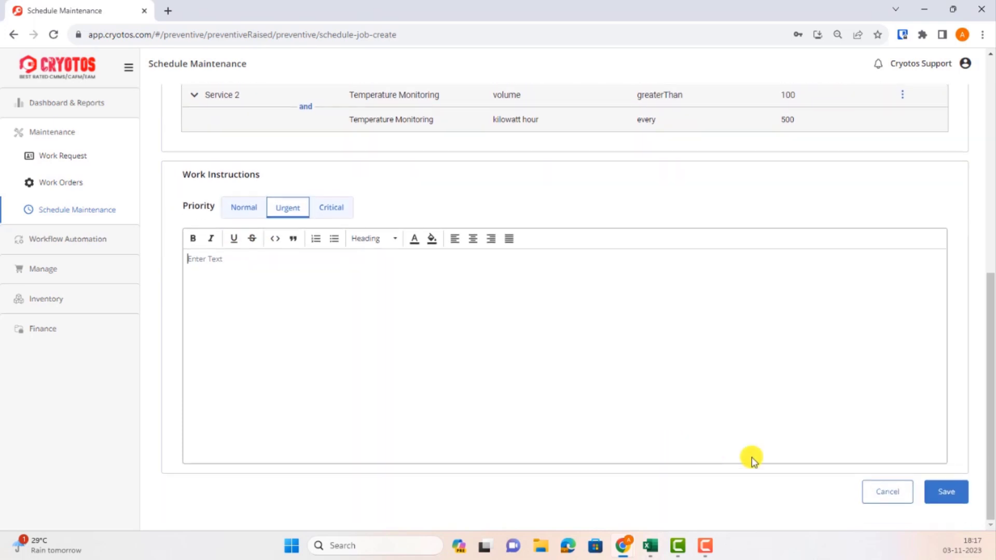
click(946, 492)
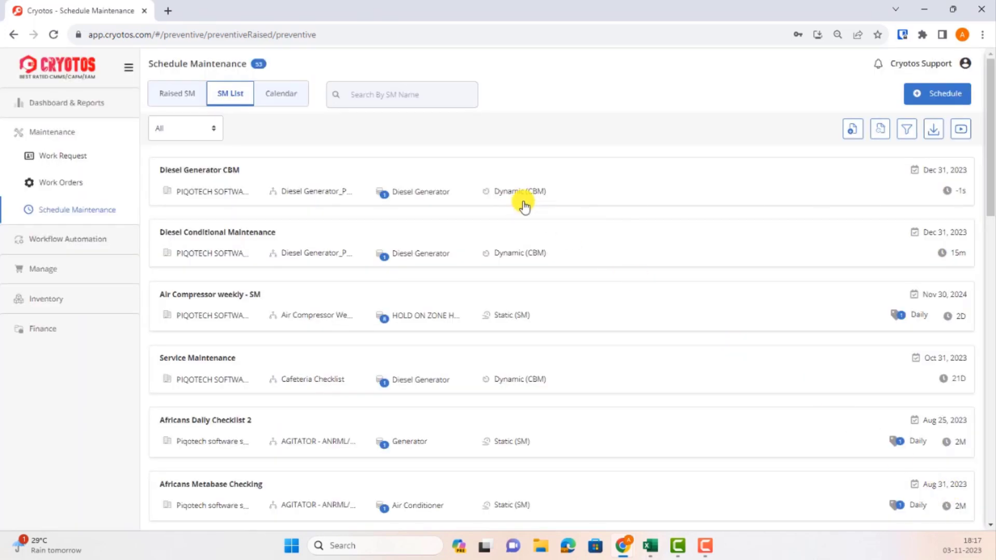
Step: Filter the schedule list to Dynamic (CBM) entries, and restore it to All
click(165, 128)
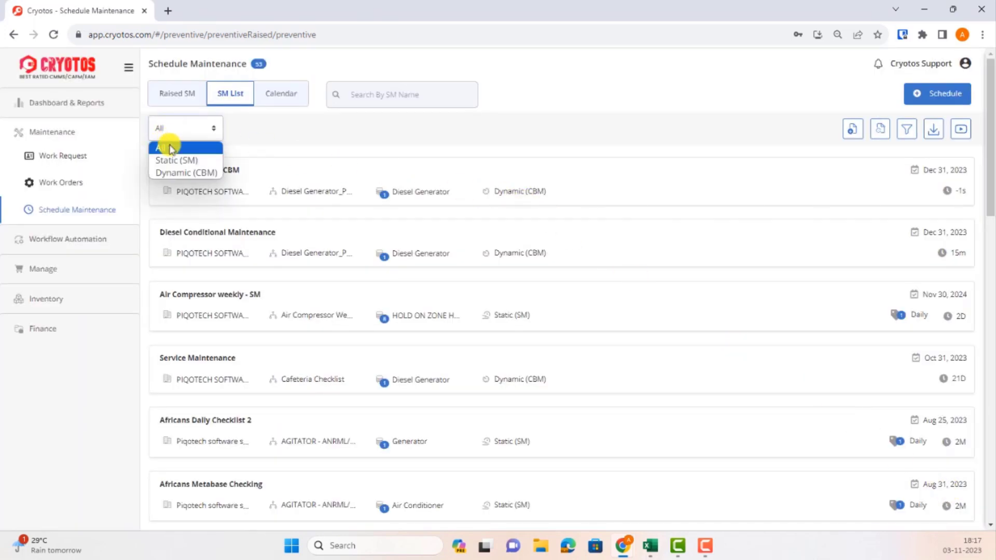
click(178, 172)
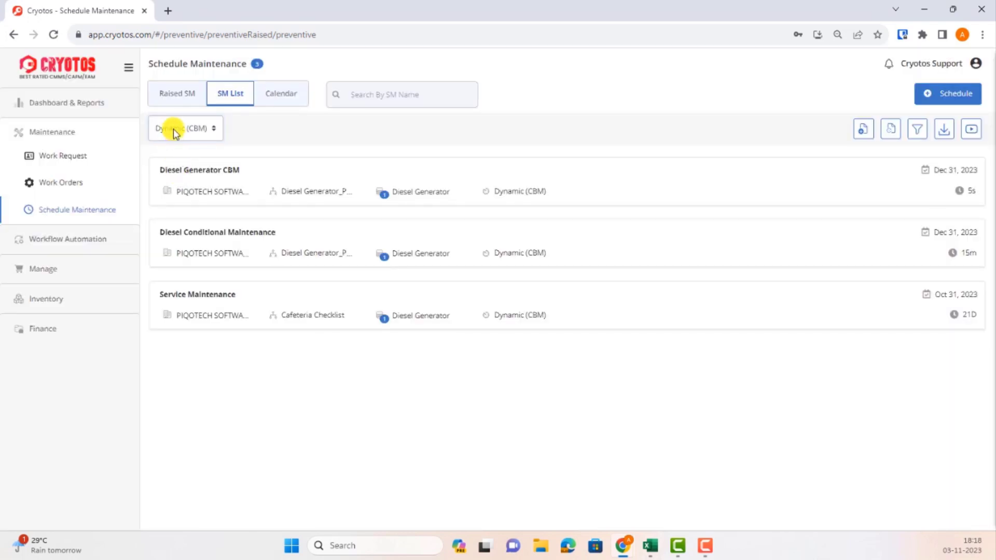
click(173, 128)
click(176, 149)
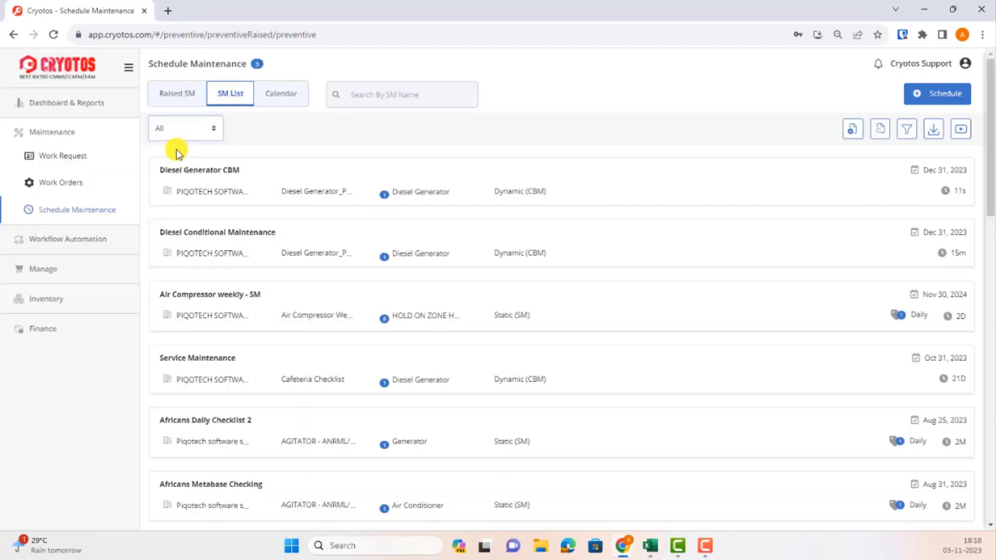
Step: Look over the detailed filter options for the schedule list and close them without applying any
click(906, 129)
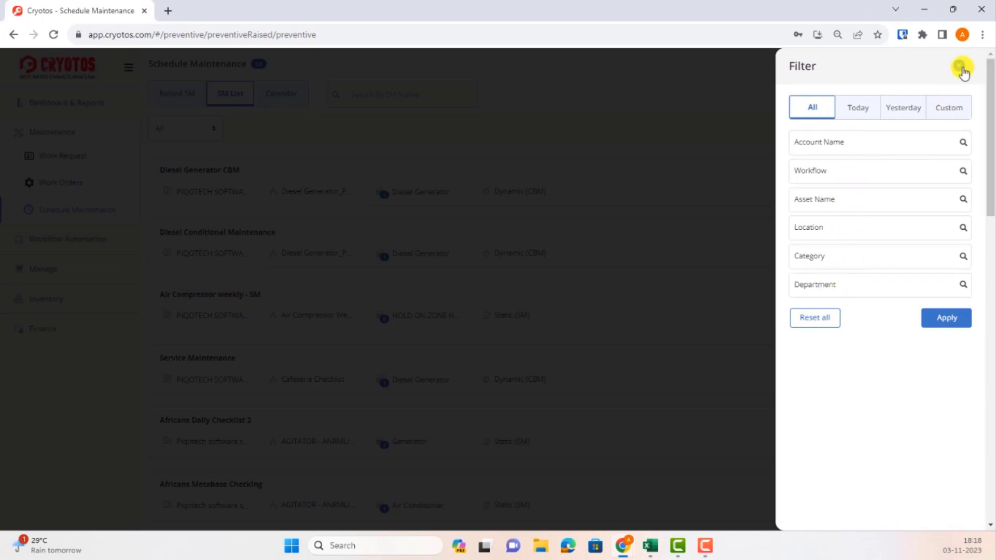
click(962, 70)
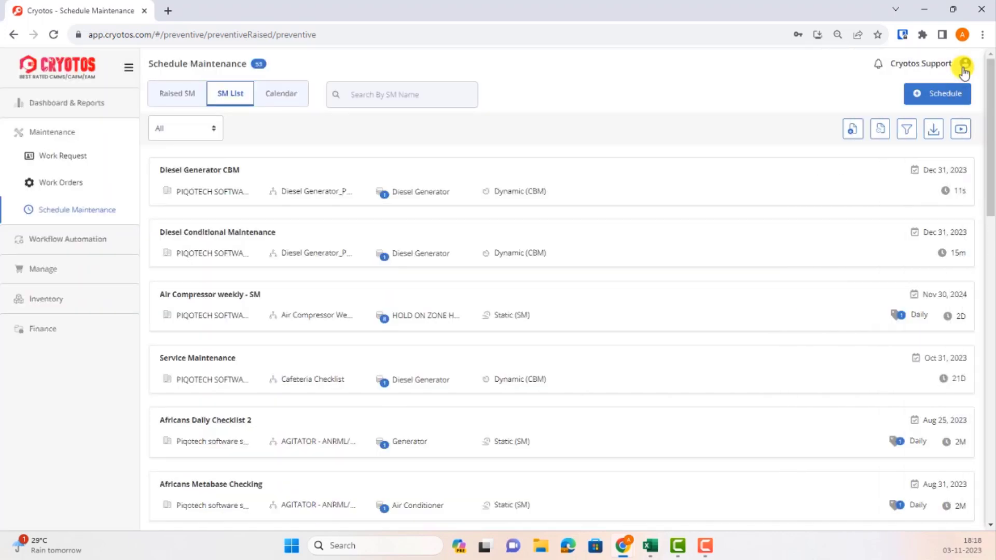